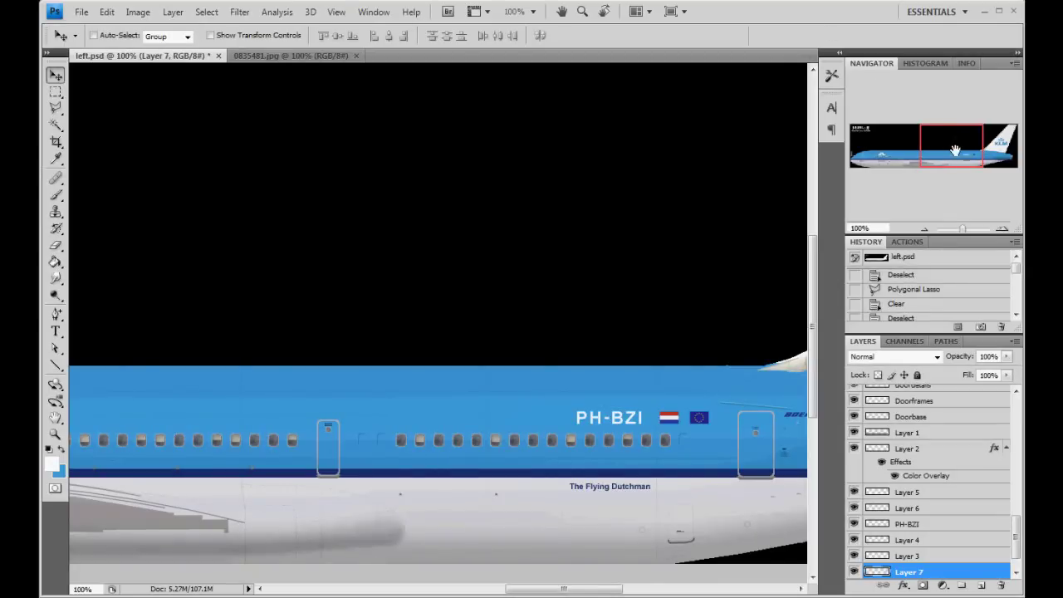
Step: Pan the Navigator view along the fuselage and rear fuselage to the KLM tail
left_click_drag(955, 151, 985, 160)
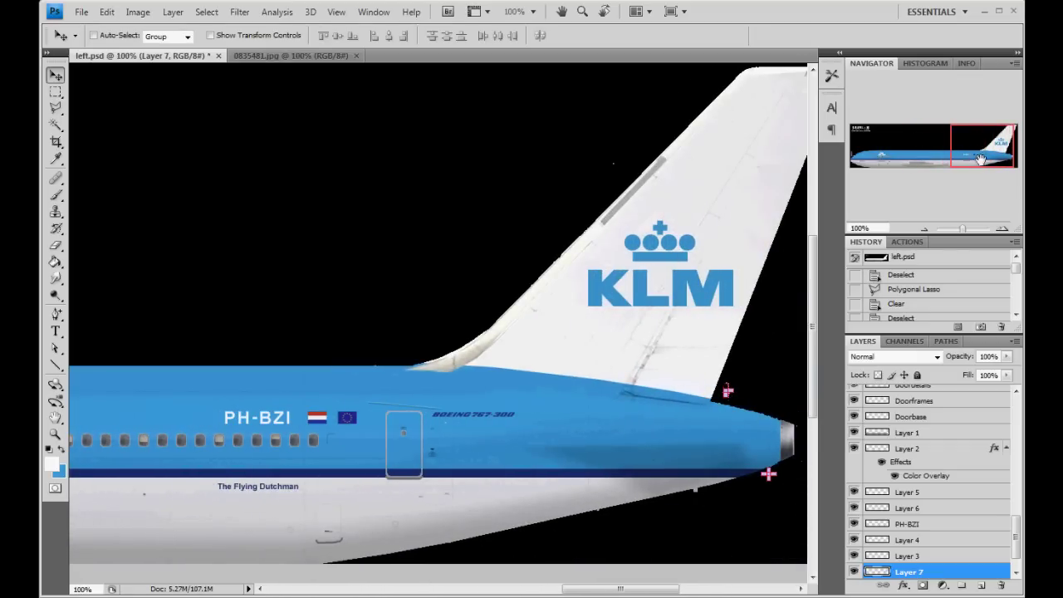
left_click_drag(984, 158, 988, 158)
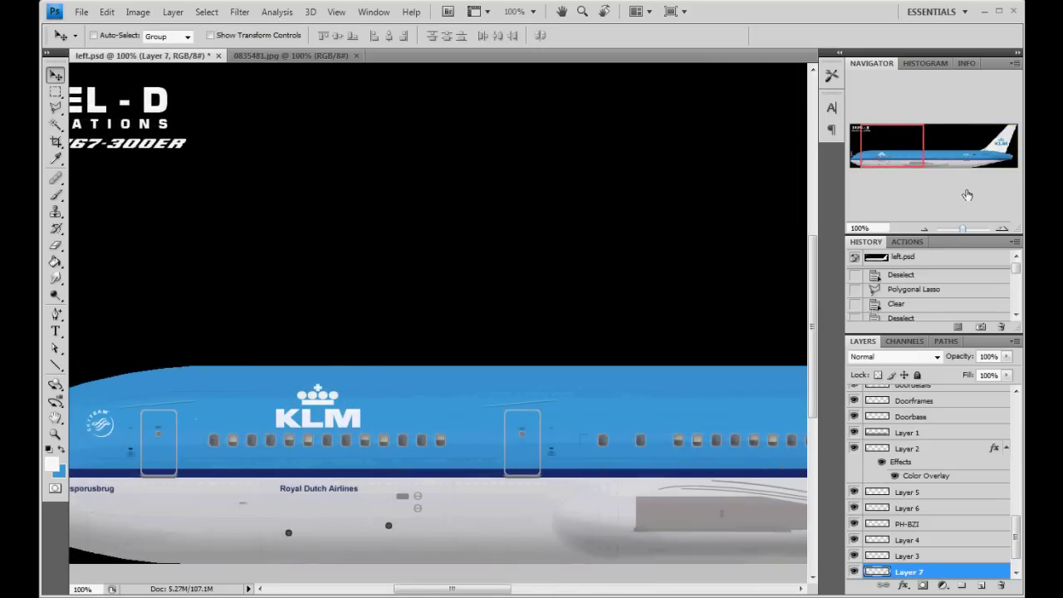
left_click_drag(901, 154, 999, 160)
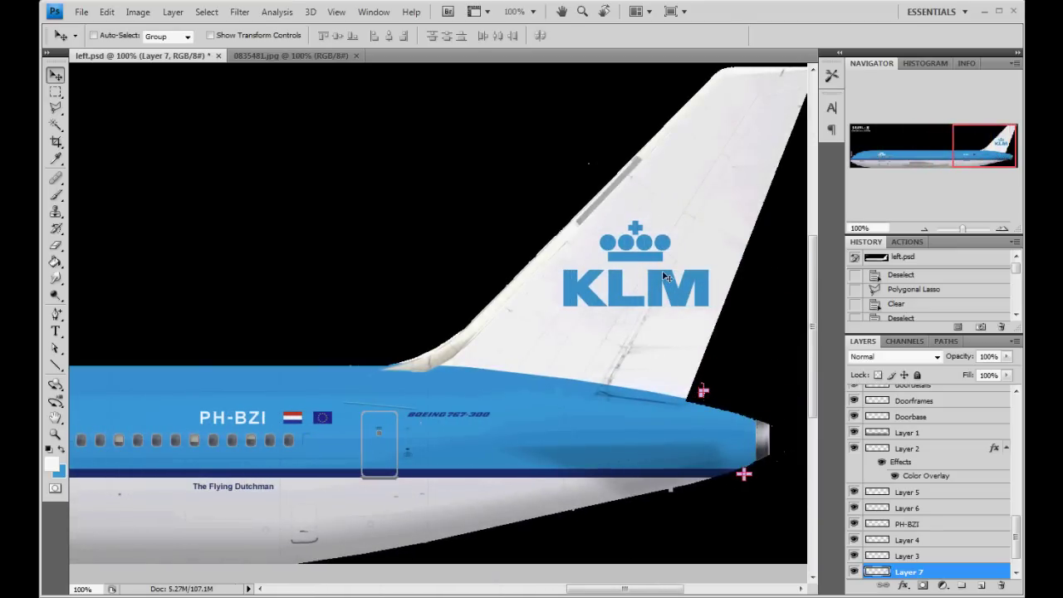
left_click_drag(993, 156, 980, 160)
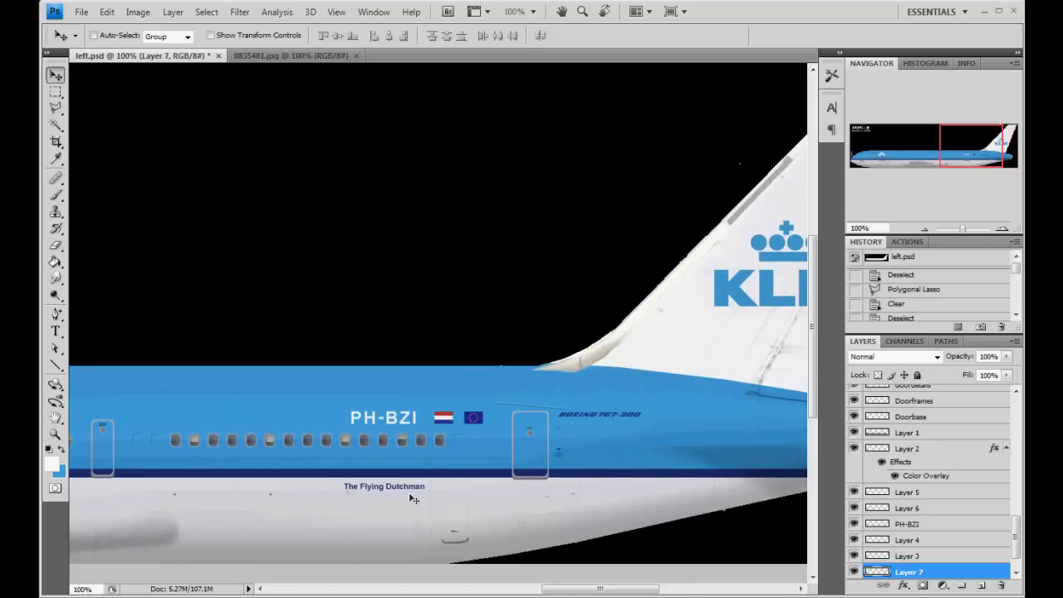
Step: Pan from the nose to the tail fin and back to the KLM titles, then switch to 0835481.jpg
left_click_drag(979, 160, 889, 165)
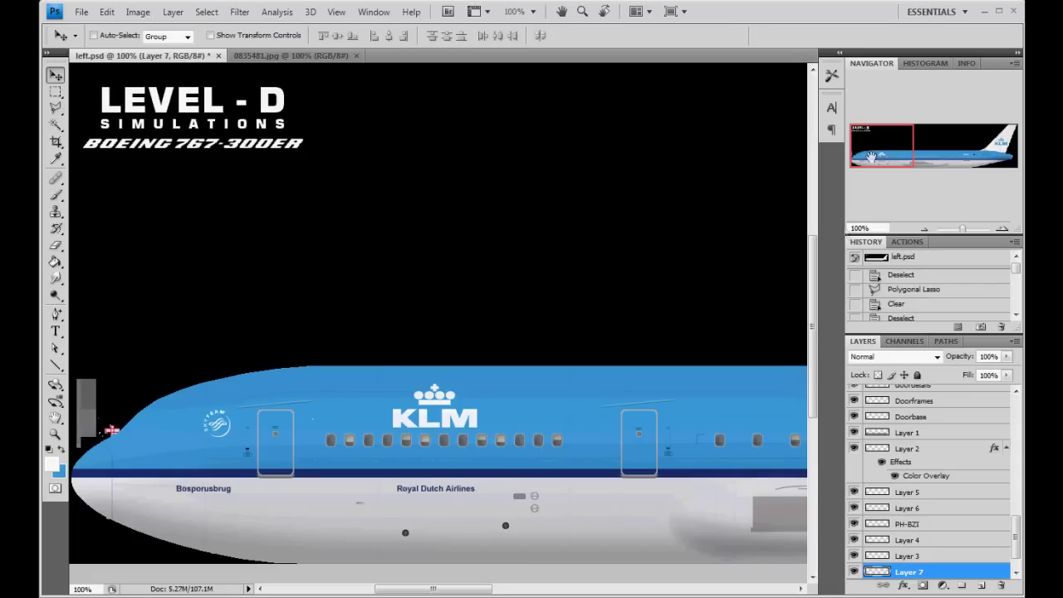
left_click_drag(873, 156, 975, 162)
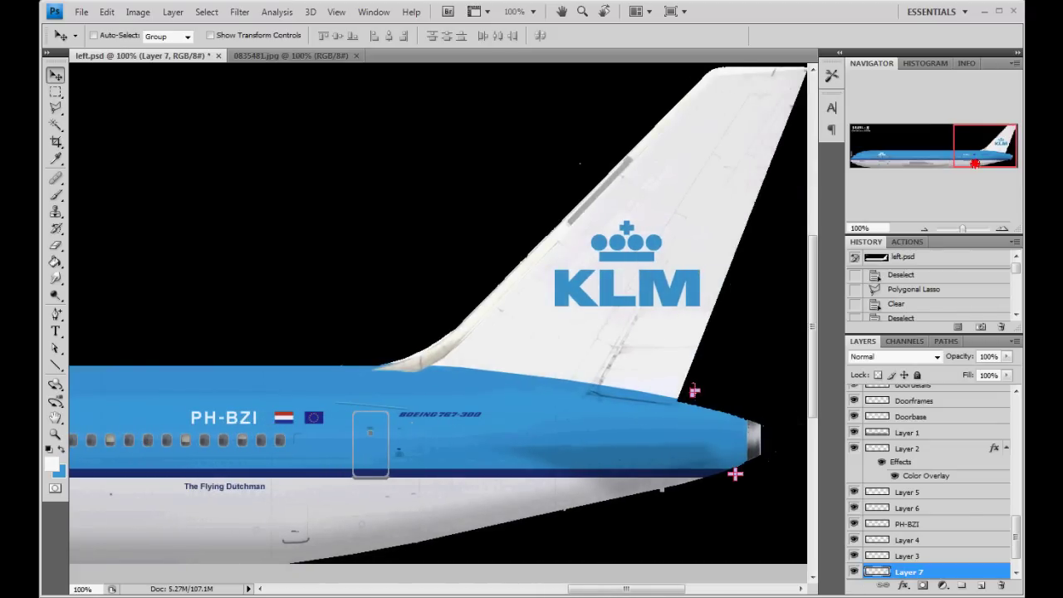
left_click_drag(974, 162, 868, 182)
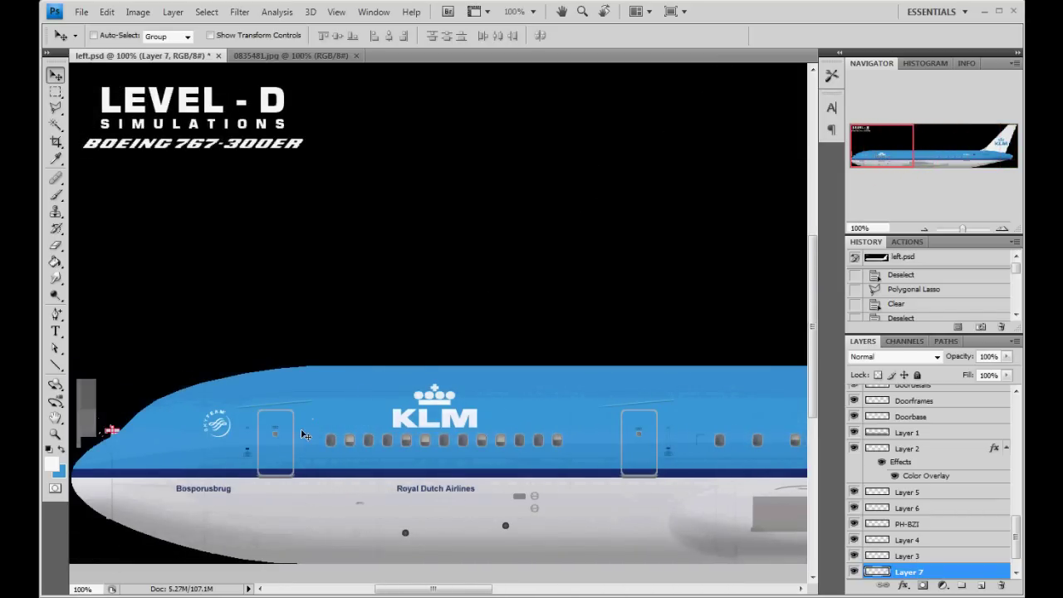
left_click(304, 55)
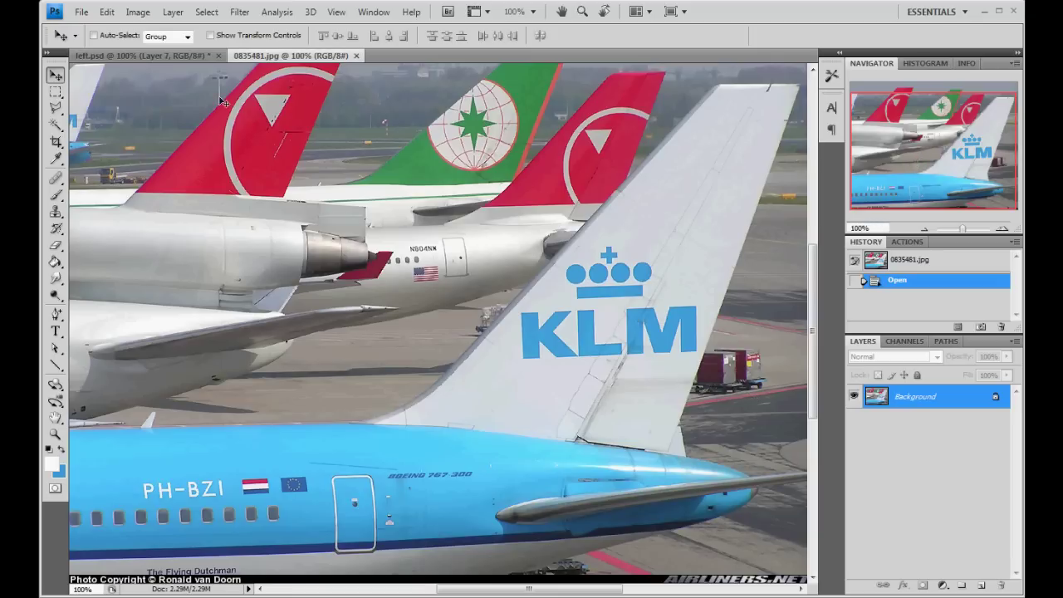
Step: Return to left.psd and select the Doorframes layer
left_click(141, 56)
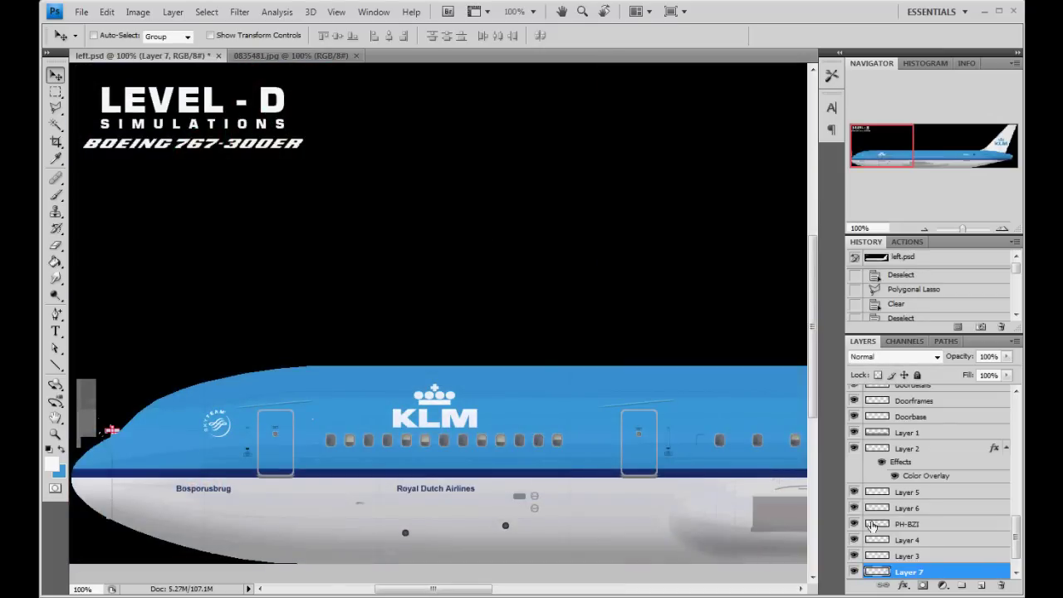
scroll(950, 543, "up", 3)
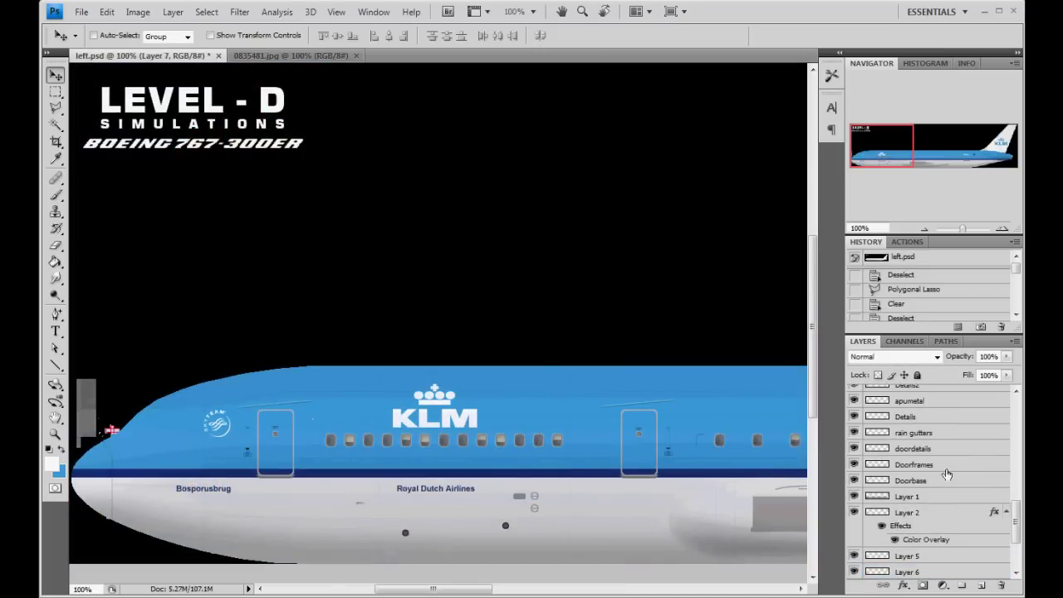
left_click(948, 466)
Step: Compare the livery with and without the Doorframes outlines, leaving them visible, and open Doorframes' layer style
left_click(854, 466)
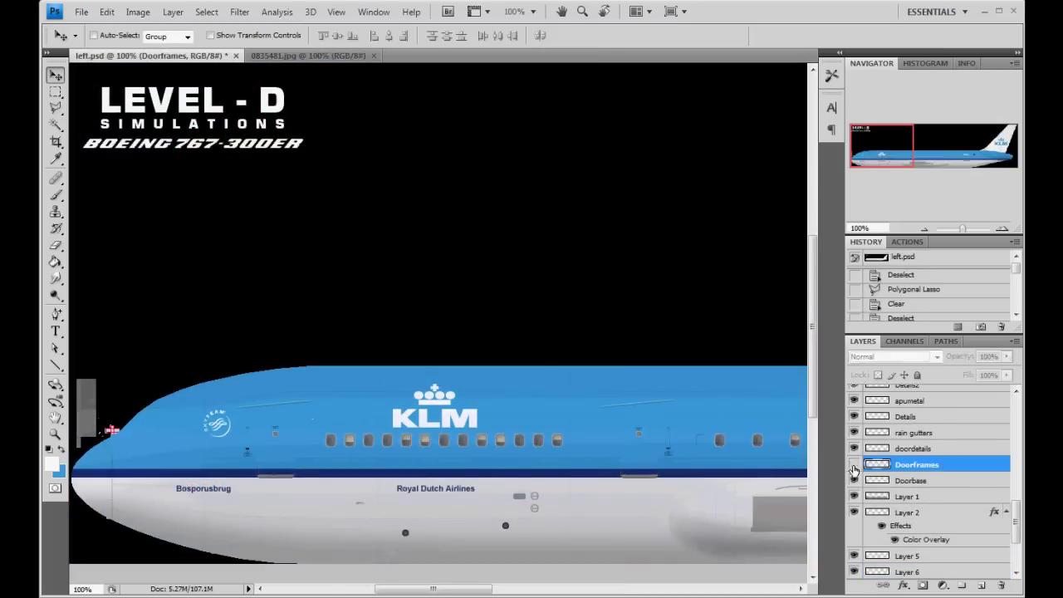
left_click(854, 467)
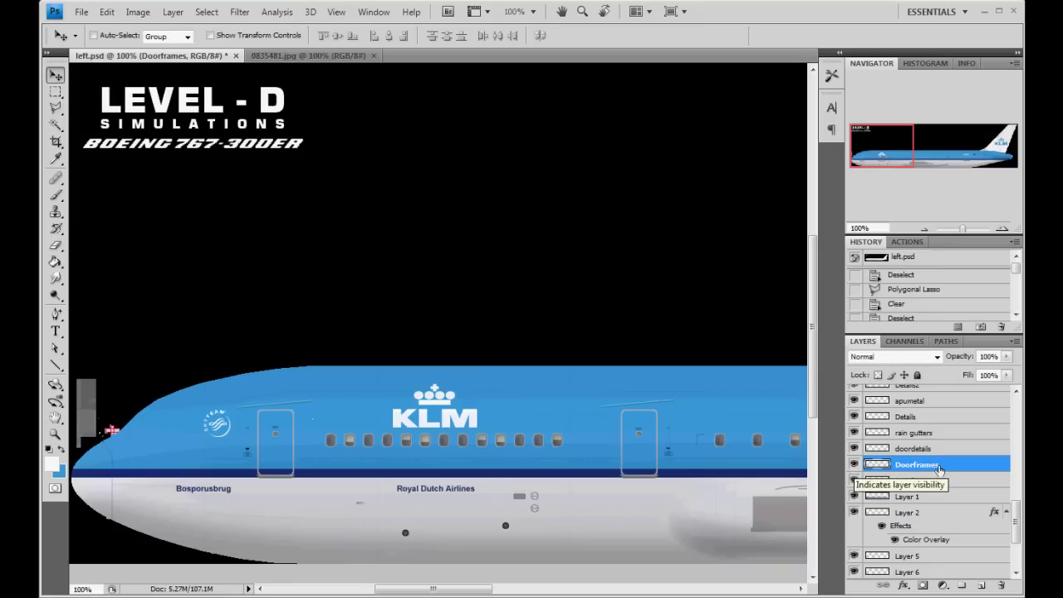
left_click(853, 467)
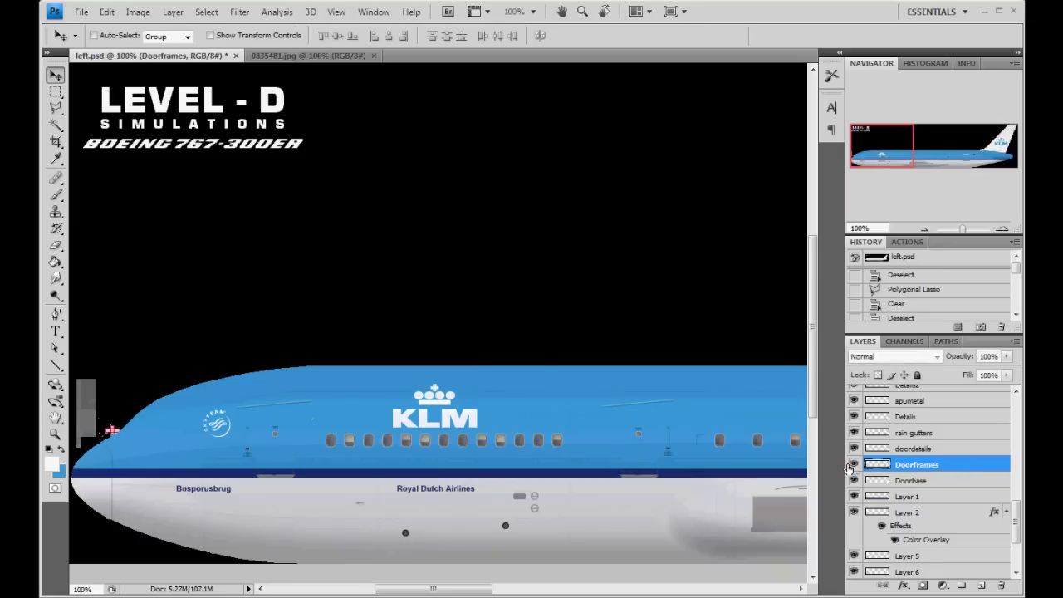
left_click(853, 467)
left_click(852, 468)
left_click(854, 465)
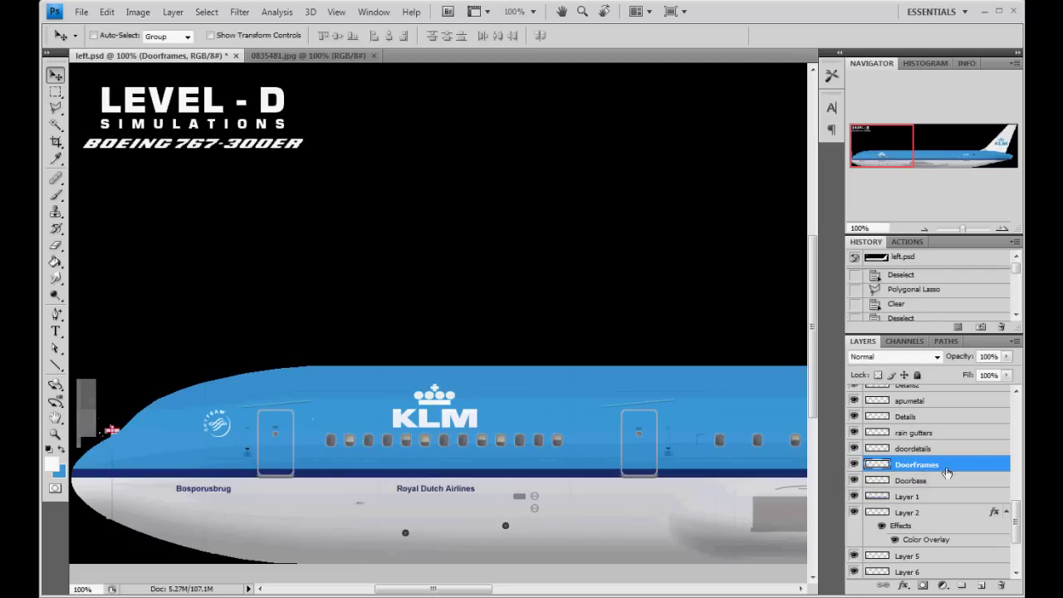
left_click(1007, 513)
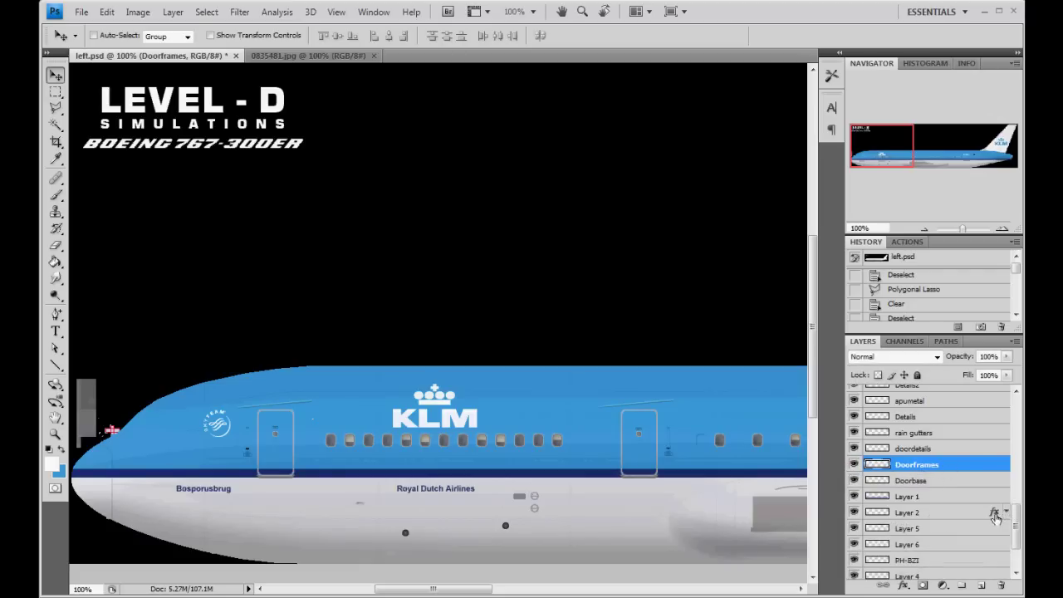
double_click(973, 468)
Step: Apply a white (ffffff) Color Overlay to the Doorframes layer
left_click(561, 329)
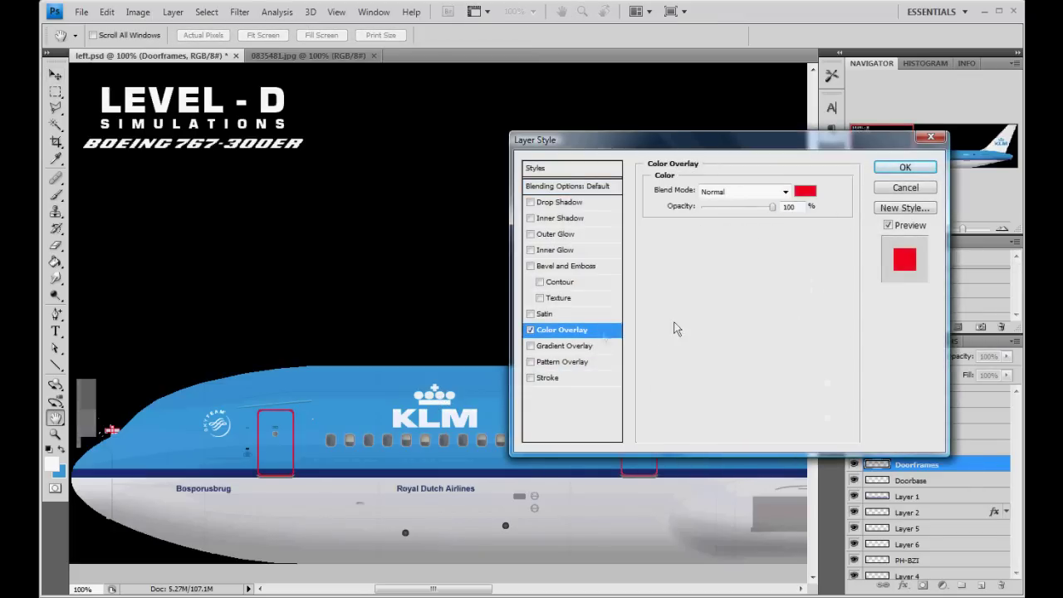
left_click(805, 191)
left_click_drag(515, 315, 465, 241)
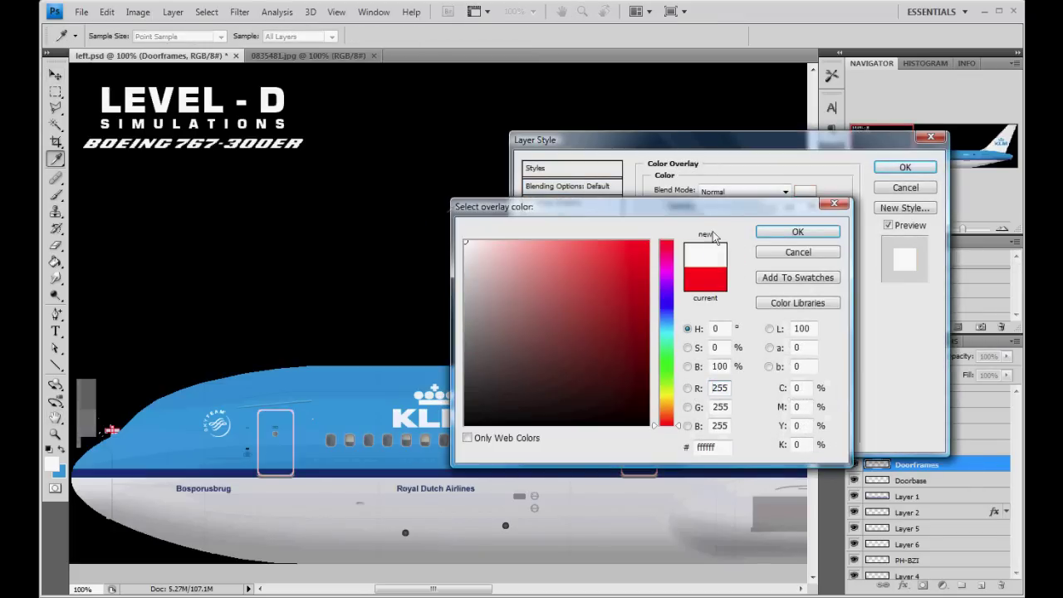
left_click(798, 231)
left_click(906, 167)
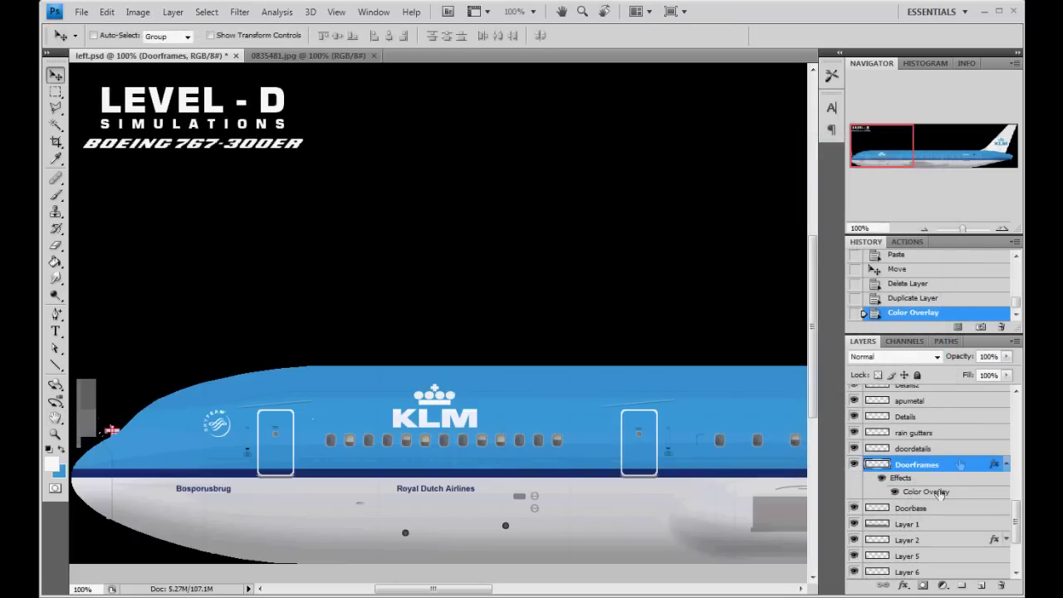
Step: Compare Doorframes with the white overlay off and on, then collapse its effects list
left_click(896, 494)
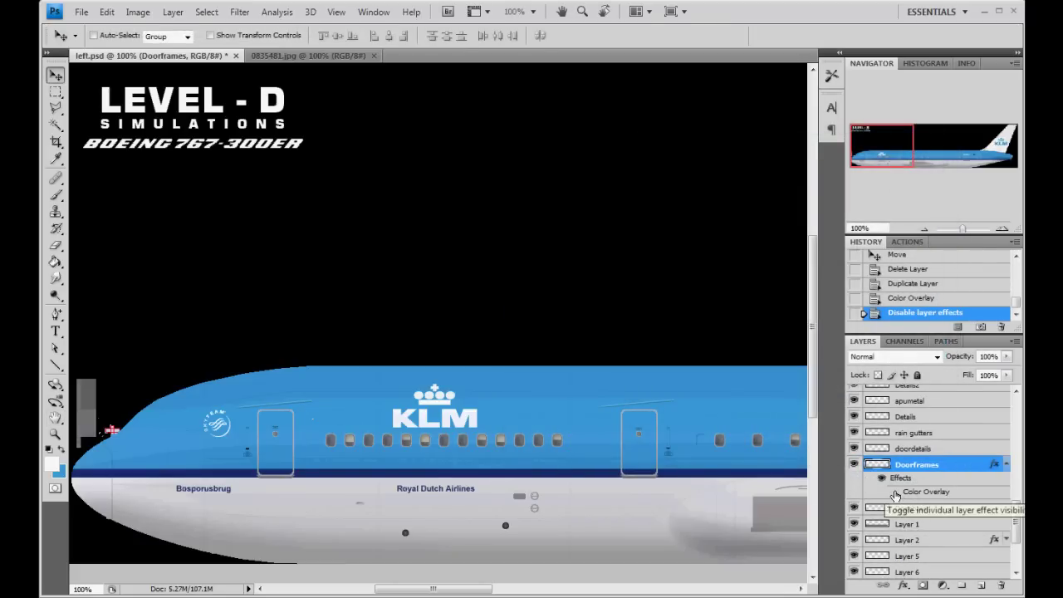
left_click(895, 493)
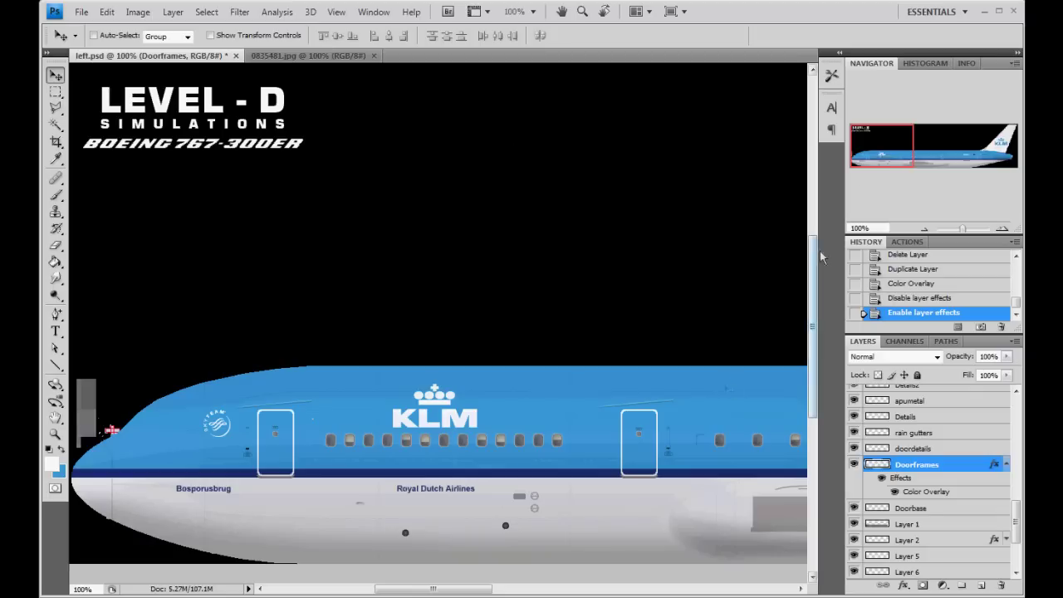
left_click(1007, 465)
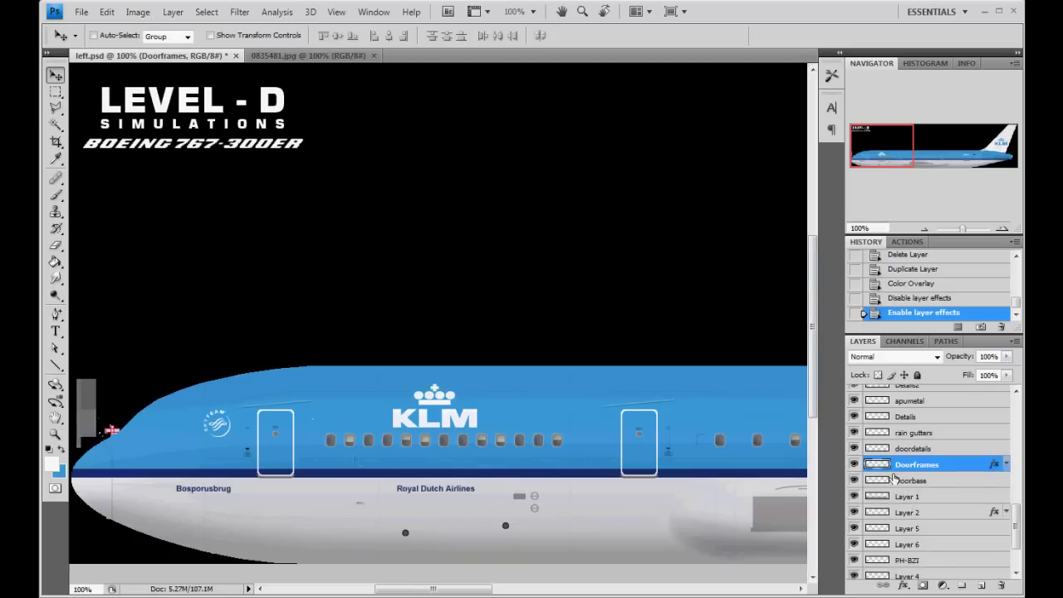
Step: Show the door details and set the doordetails layer to Normal blending
left_click(854, 453)
left_click(932, 449)
left_click(932, 466)
left_click(931, 450)
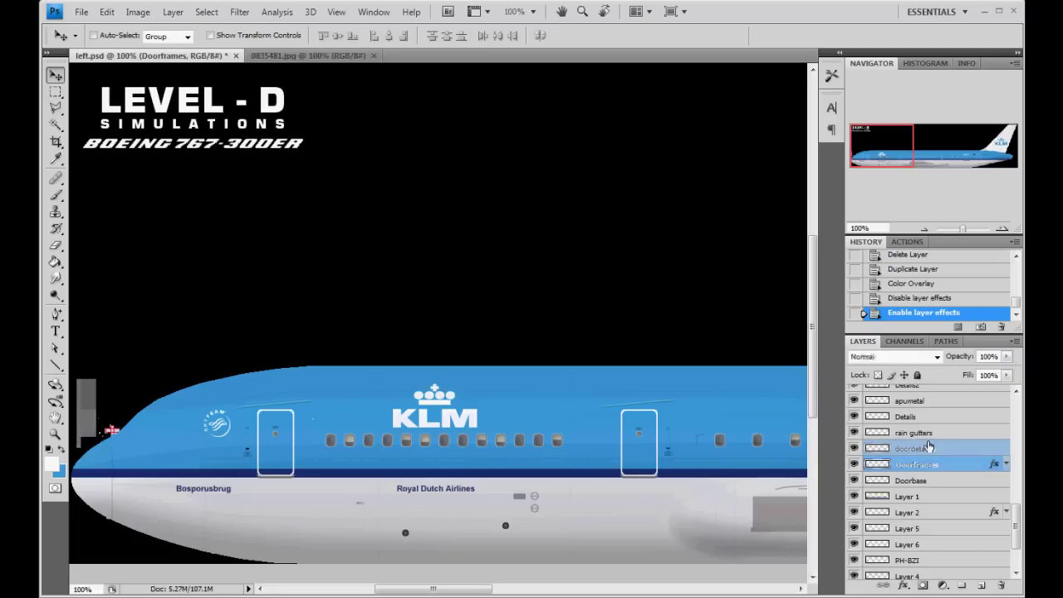
left_click(897, 356)
left_click(897, 369)
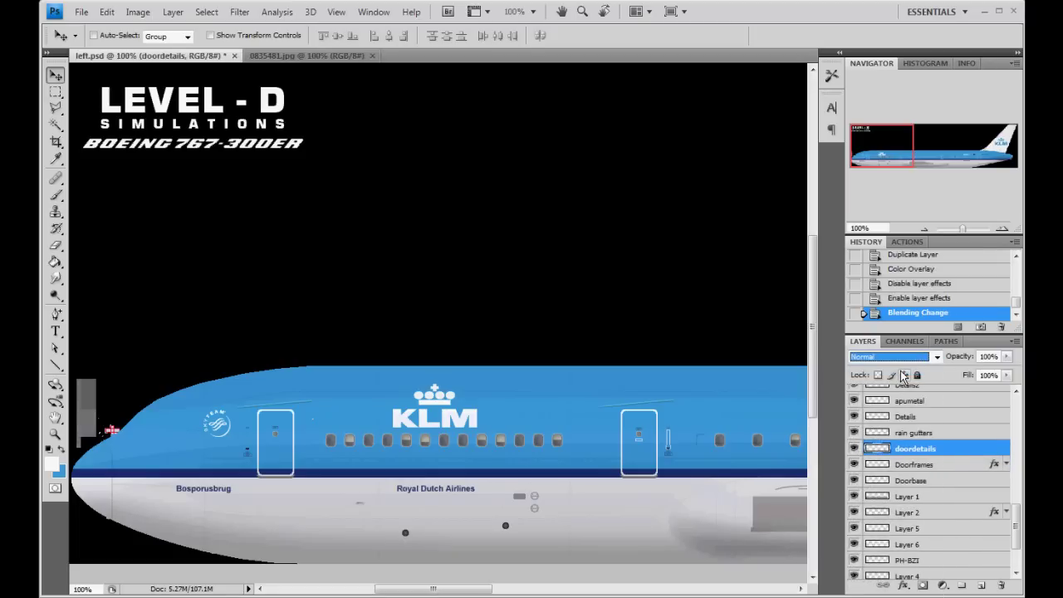
Step: Change doordetails' blend mode again and add a new empty layer above Doorframes
left_click(896, 357)
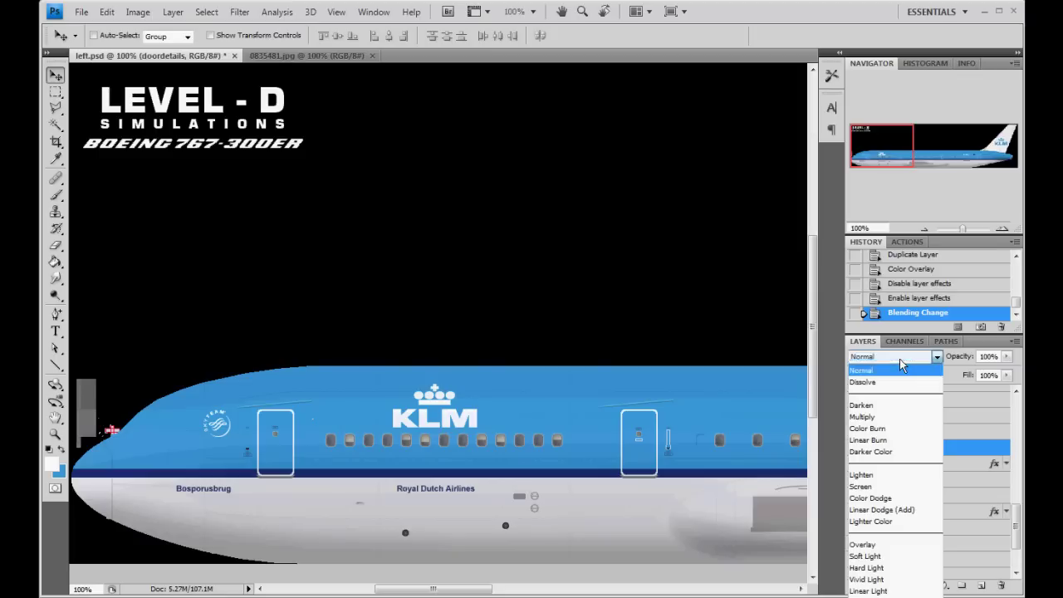
left_click(885, 417)
left_click(948, 459)
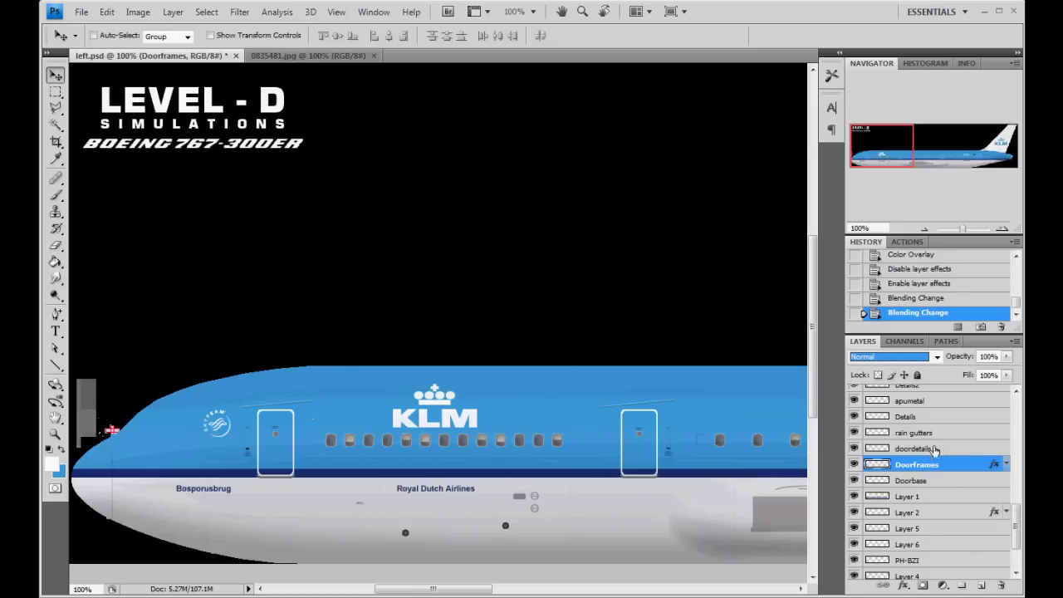
left_click(982, 587)
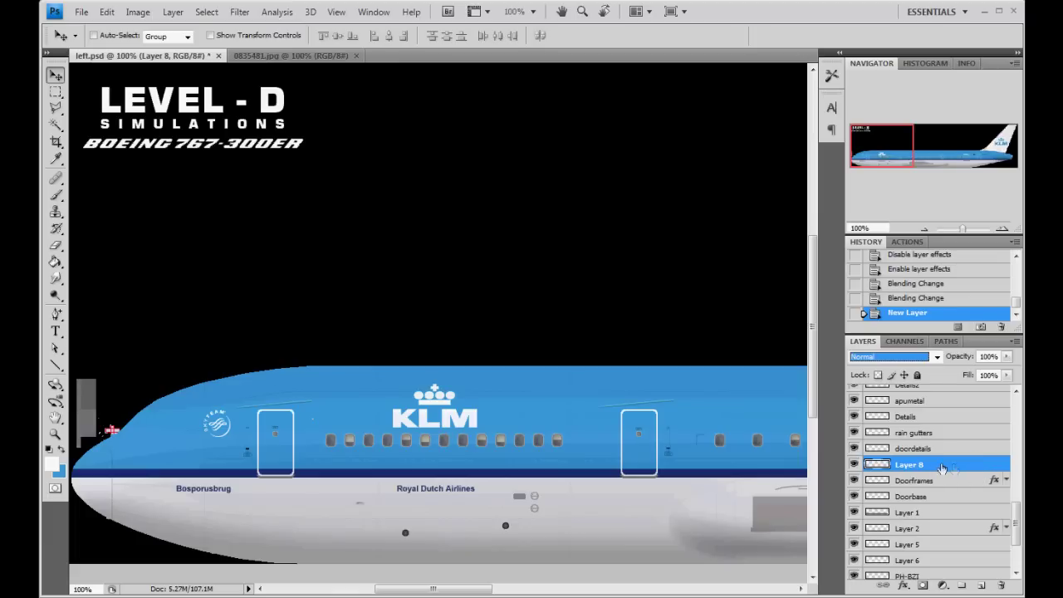
Step: Rename Layer 8 to 'whitelabels' through its layer properties
right_click(937, 470)
left_click(849, 118)
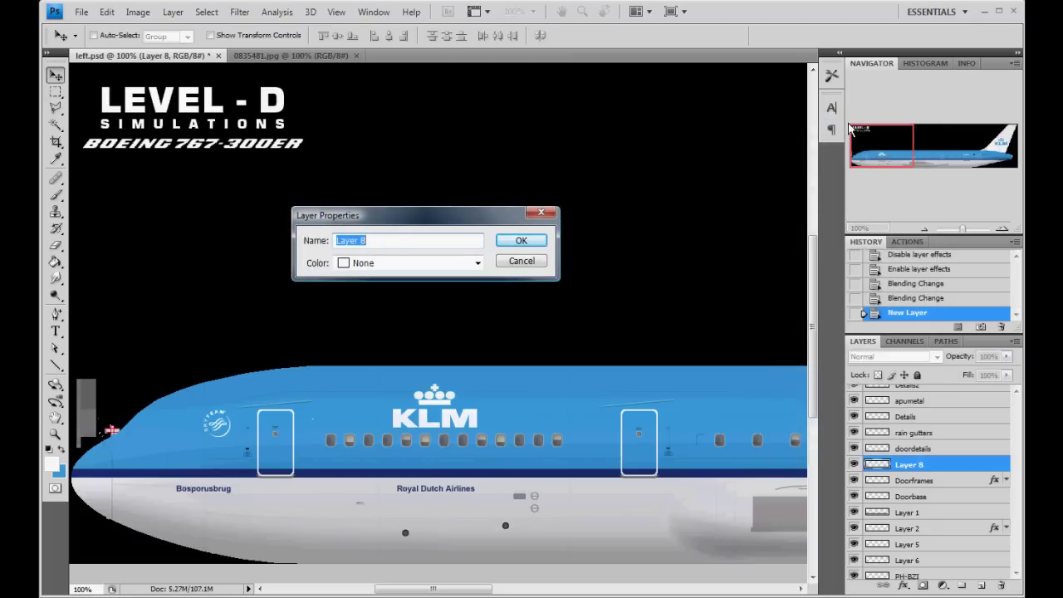
type("whitelab")
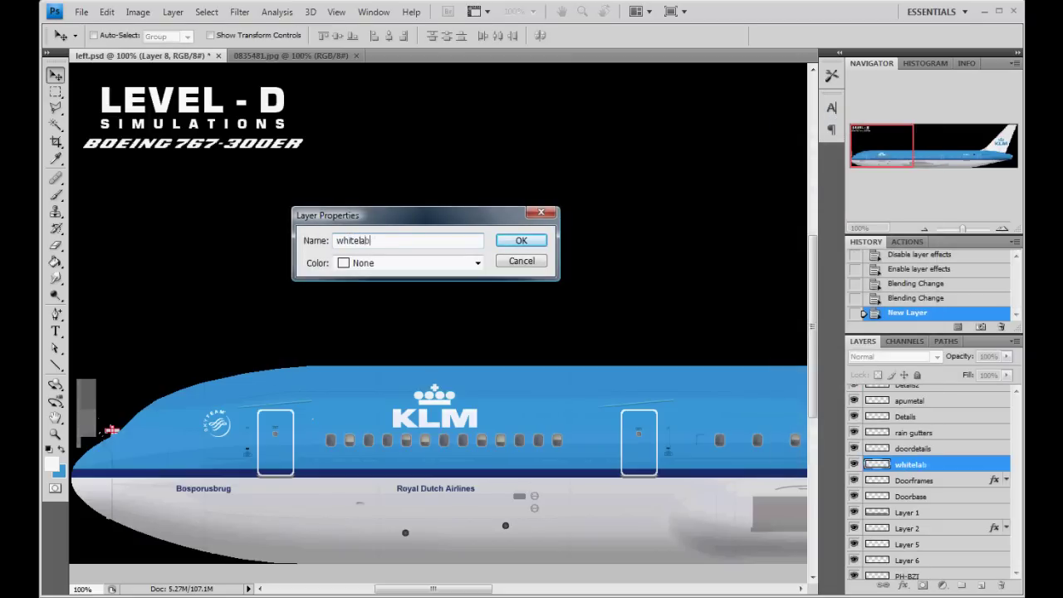
type("els")
key("Return")
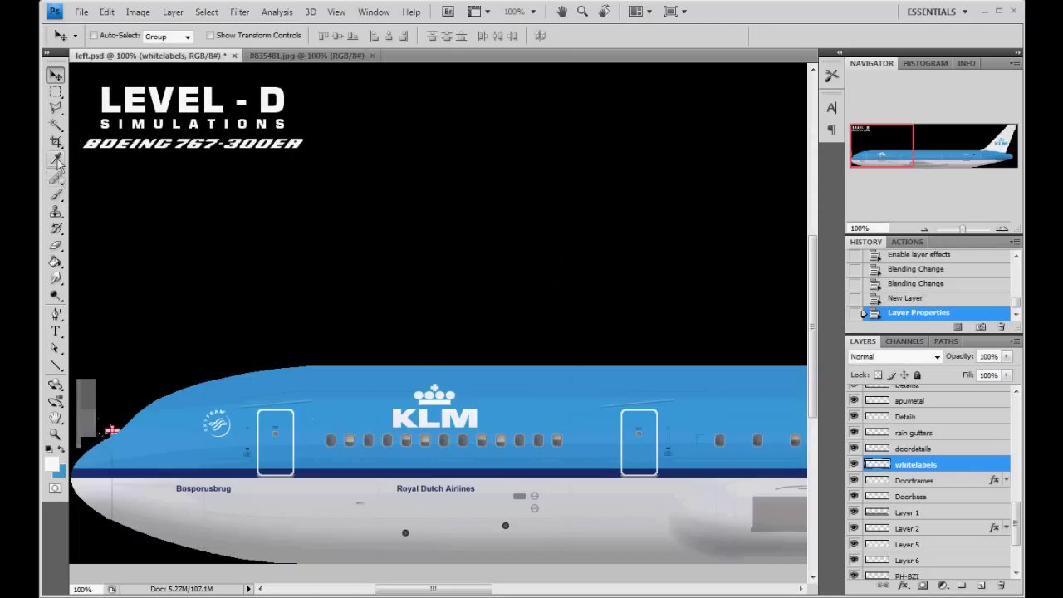
left_click(57, 196)
Step: Choose the Pencil tool and zoom to 1200% on the markings beside the forward door
left_click(93, 193)
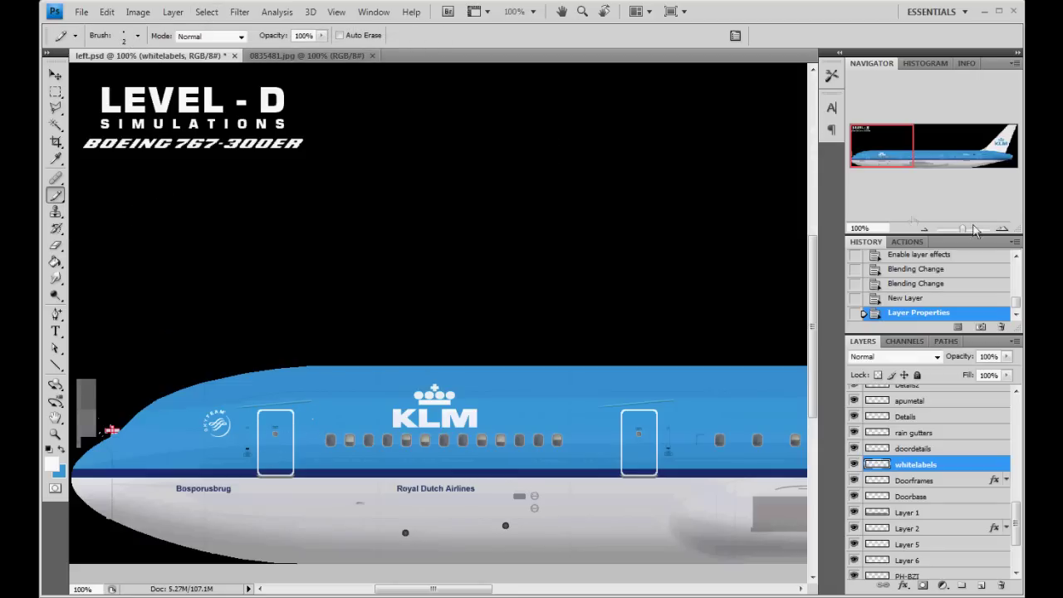
left_click(1002, 228)
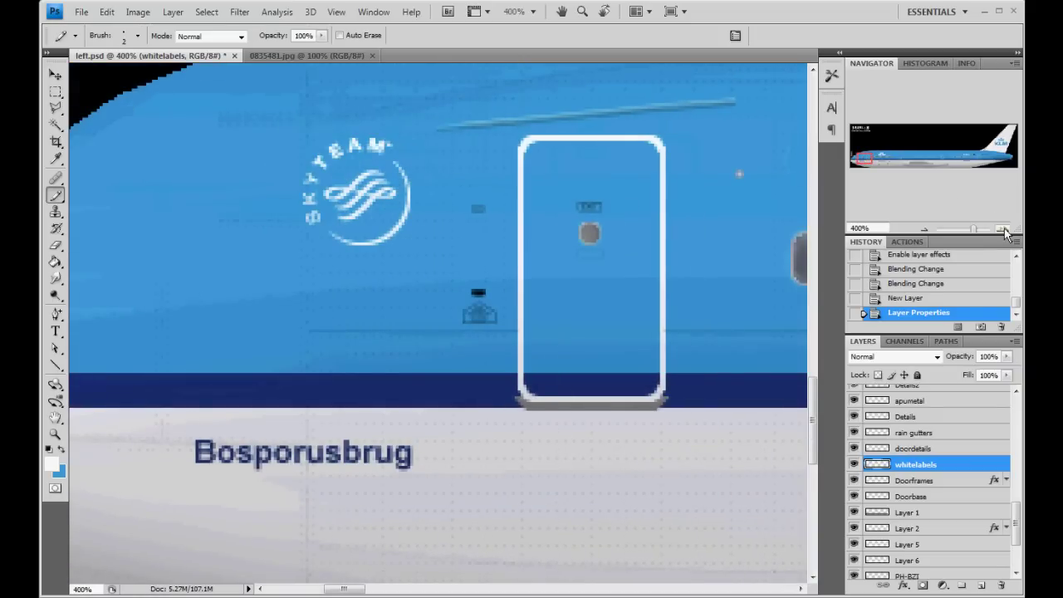
left_click(1005, 228)
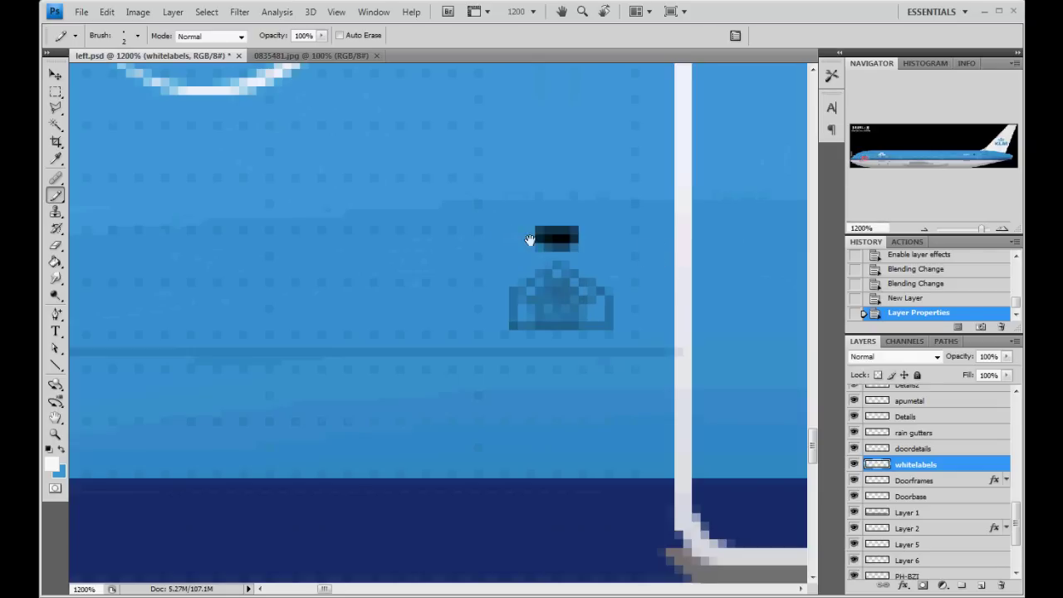
mouse_move(530, 240)
left_mouse_down()
mouse_move(503, 257)
mouse_move(472, 311)
mouse_move(416, 340)
mouse_move(396, 405)
left_mouse_up()
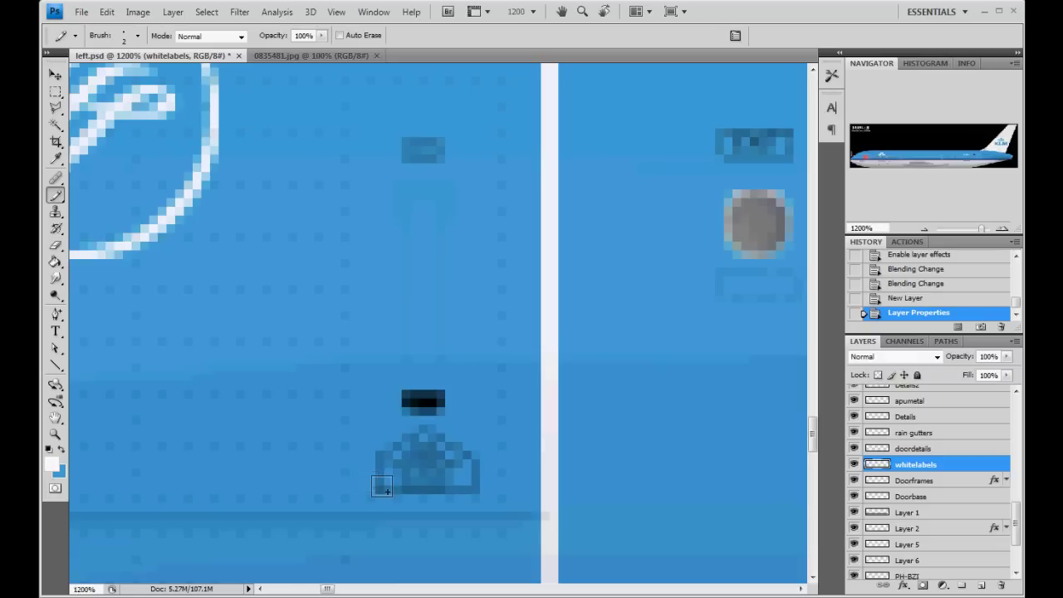
Step: Paint the first door's hatch shape and dark blocks pale pink and its handle dark red
mouse_move(387, 483)
left_mouse_down()
mouse_move(470, 487)
mouse_move(467, 463)
mouse_move(386, 463)
mouse_move(388, 472)
mouse_move(456, 476)
mouse_move(453, 453)
mouse_move(429, 453)
mouse_move(430, 440)
mouse_move(430, 457)
mouse_move(400, 456)
left_mouse_up()
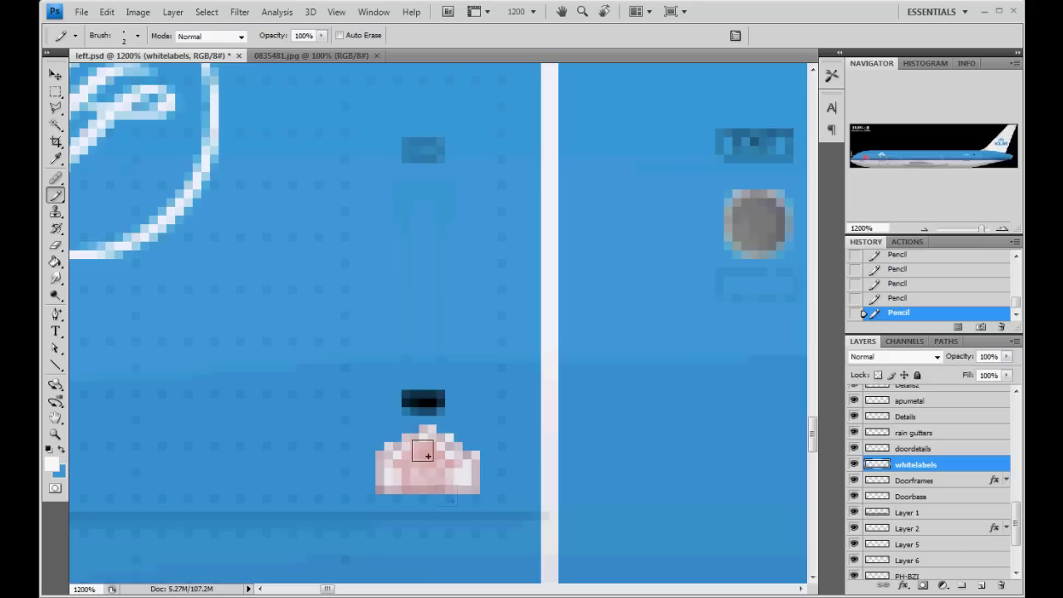
left_click(463, 459)
left_click(417, 409)
mouse_move(418, 409)
left_mouse_down()
mouse_move(436, 407)
mouse_move(425, 395)
left_mouse_up()
left_click_drag(421, 147, 435, 149)
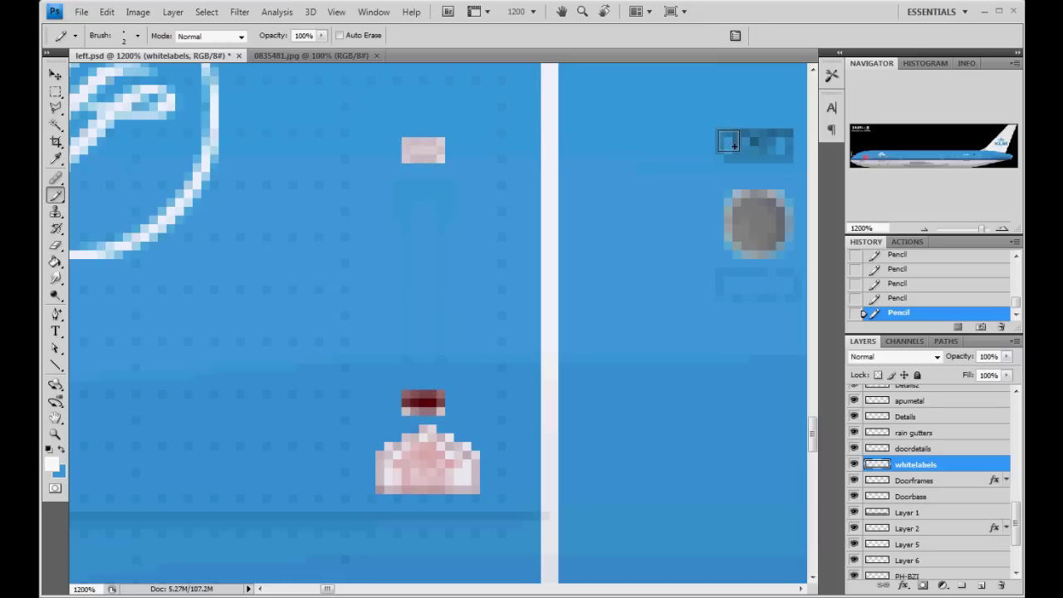
mouse_move(723, 139)
left_mouse_down()
mouse_move(747, 157)
mouse_move(783, 158)
mouse_move(783, 139)
mouse_move(736, 141)
left_mouse_up()
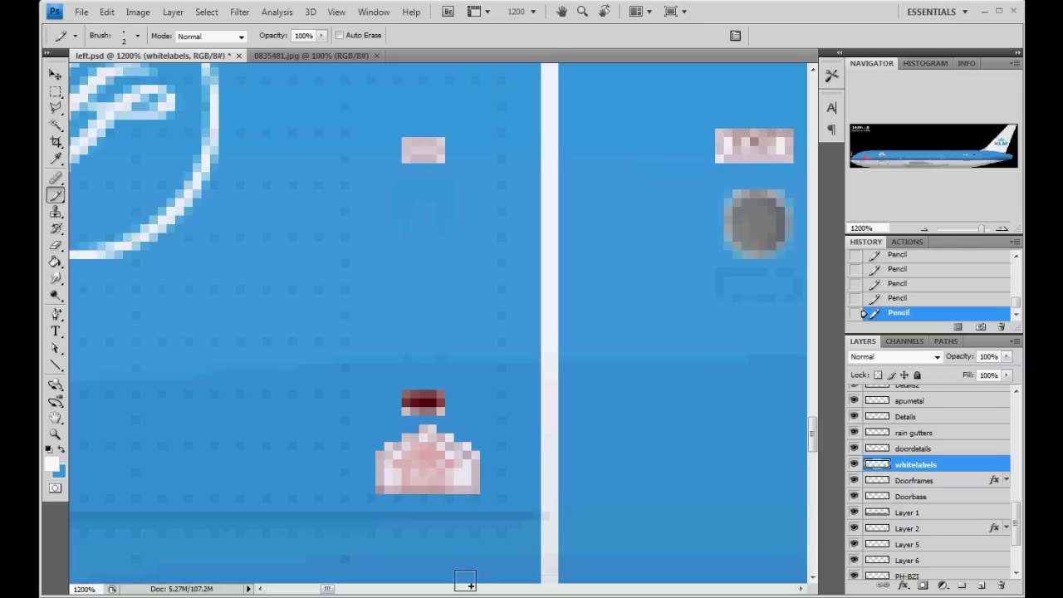
Step: Repaint the second door's hatch shape and blocks pink and its handle white and red
left_click_drag(327, 589, 420, 589)
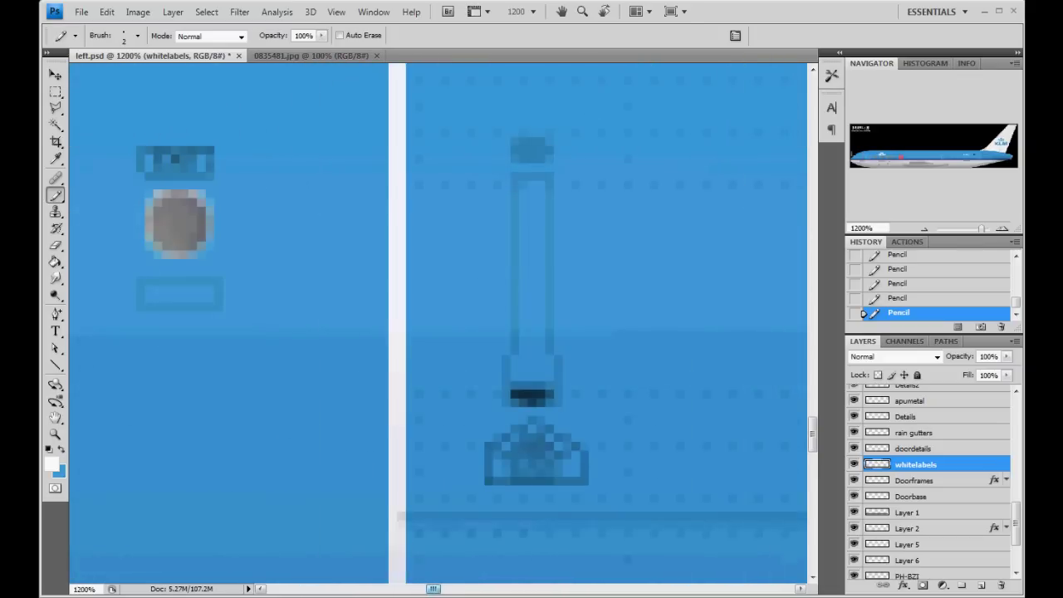
scroll(432, 589, "left", 3)
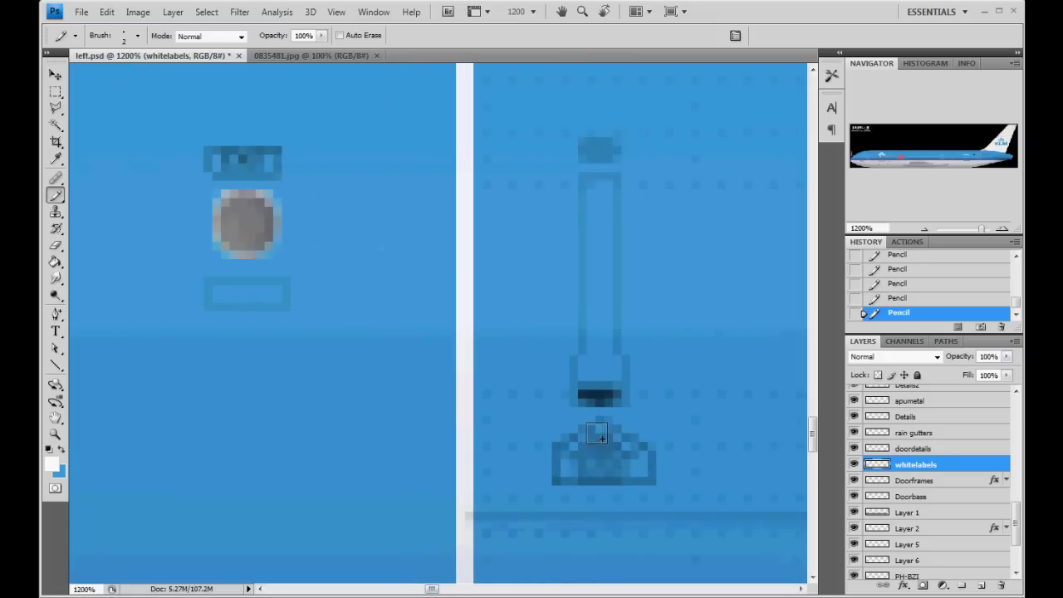
mouse_move(603, 433)
left_mouse_down()
mouse_move(603, 476)
mouse_move(565, 476)
mouse_move(566, 453)
mouse_move(648, 457)
mouse_move(647, 476)
mouse_move(584, 468)
mouse_move(576, 446)
mouse_move(636, 451)
mouse_move(590, 443)
mouse_move(629, 442)
mouse_move(603, 436)
mouse_move(620, 470)
mouse_move(606, 434)
left_mouse_up()
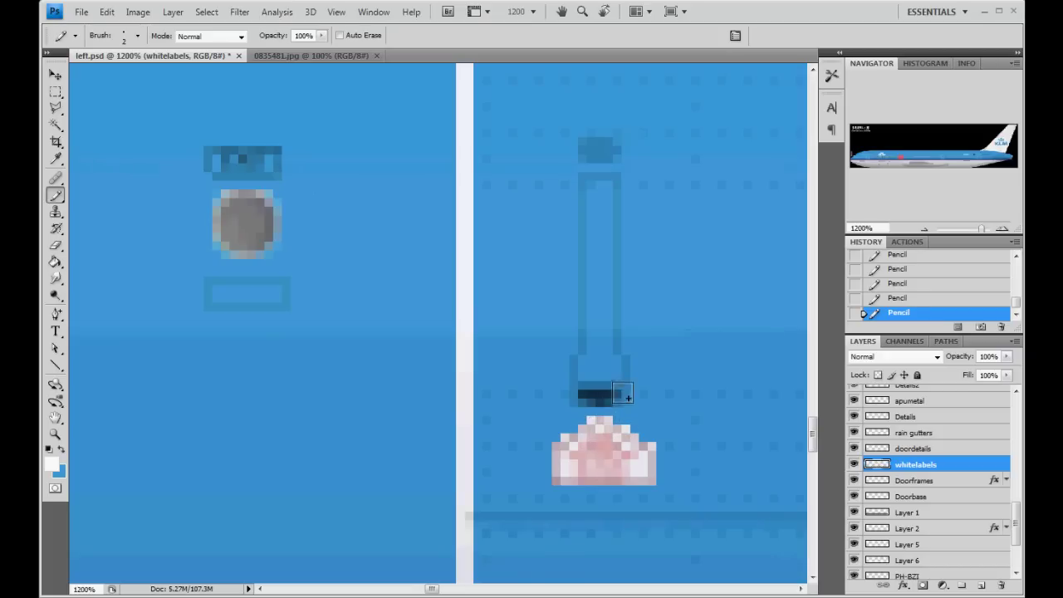
mouse_move(617, 389)
left_mouse_down()
mouse_move(582, 398)
mouse_move(623, 397)
left_mouse_up()
mouse_move(630, 262)
left_mouse_down()
mouse_move(600, 151)
mouse_move(615, 151)
left_mouse_up()
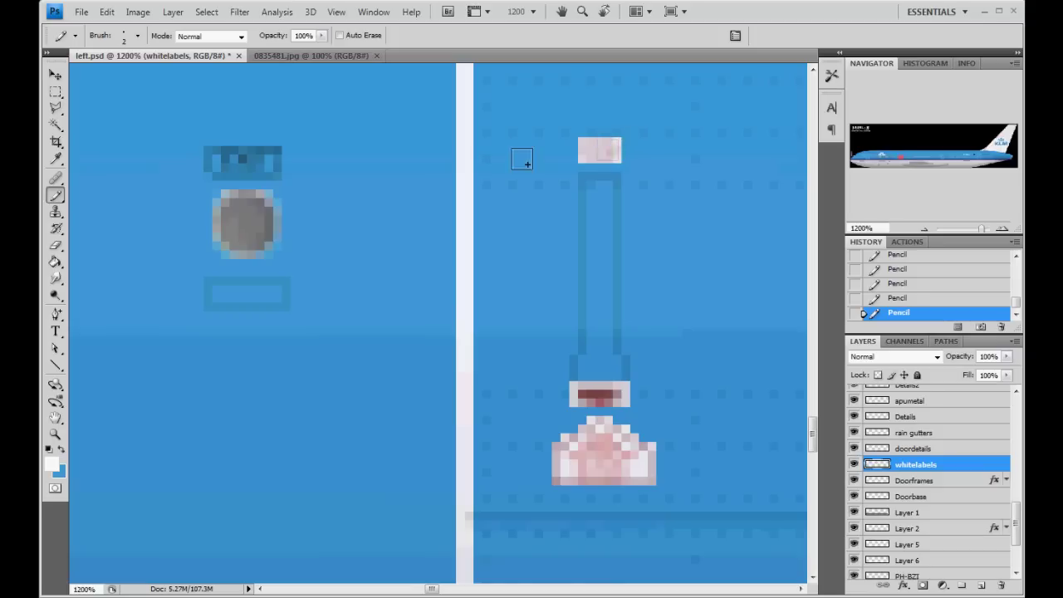
mouse_move(218, 162)
left_mouse_down()
mouse_move(275, 176)
mouse_move(274, 158)
mouse_move(218, 158)
left_mouse_up()
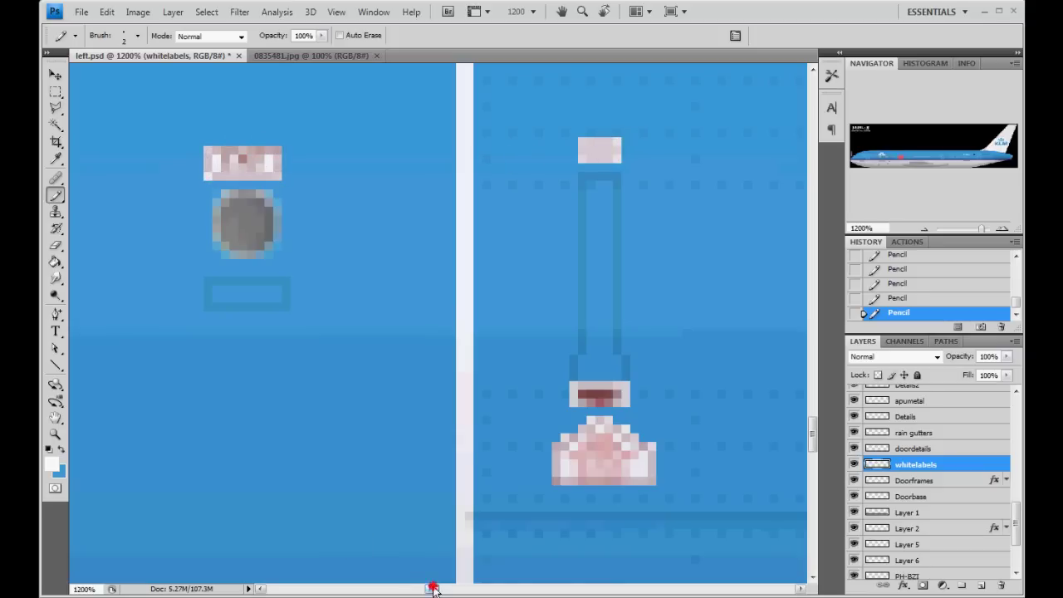
left_click_drag(432, 588, 551, 589)
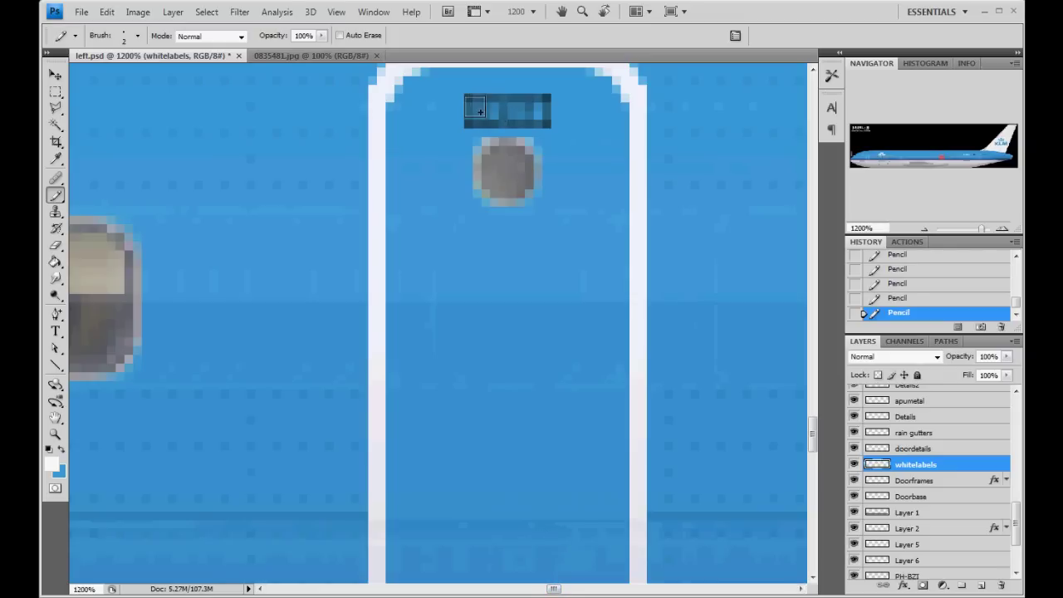
Step: Paint the door-top dark block pink, redoing the faint first stroke
mouse_move(479, 111)
left_mouse_down()
mouse_move(472, 105)
mouse_move(478, 120)
mouse_move(540, 124)
mouse_move(559, 158)
mouse_move(541, 147)
left_mouse_up()
key("ctrl+z")
mouse_move(470, 101)
left_mouse_down()
mouse_move(541, 109)
mouse_move(550, 122)
mouse_move(468, 120)
left_mouse_up()
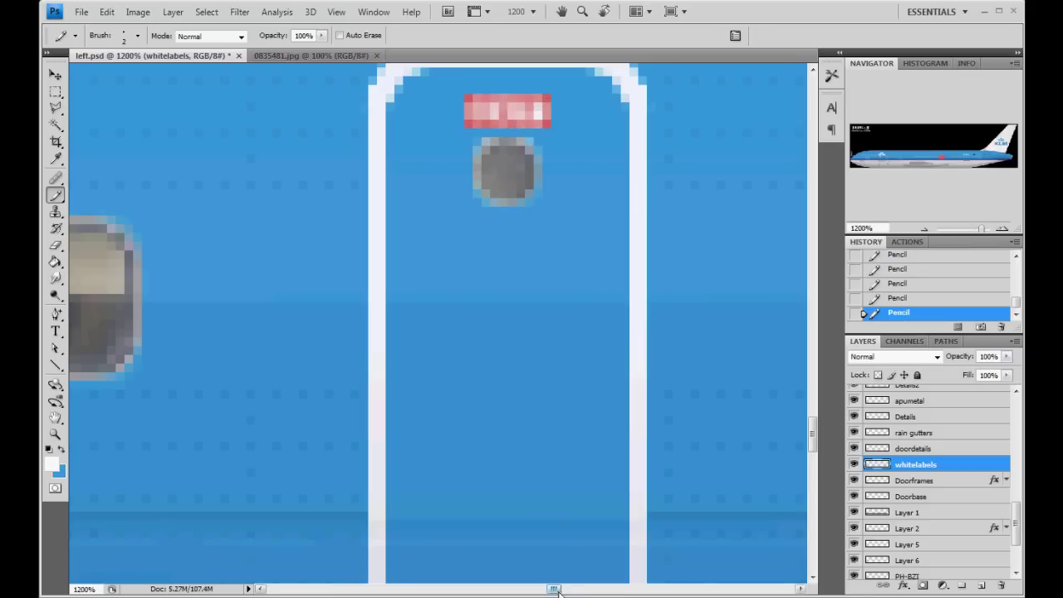
left_click_drag(554, 589, 671, 588)
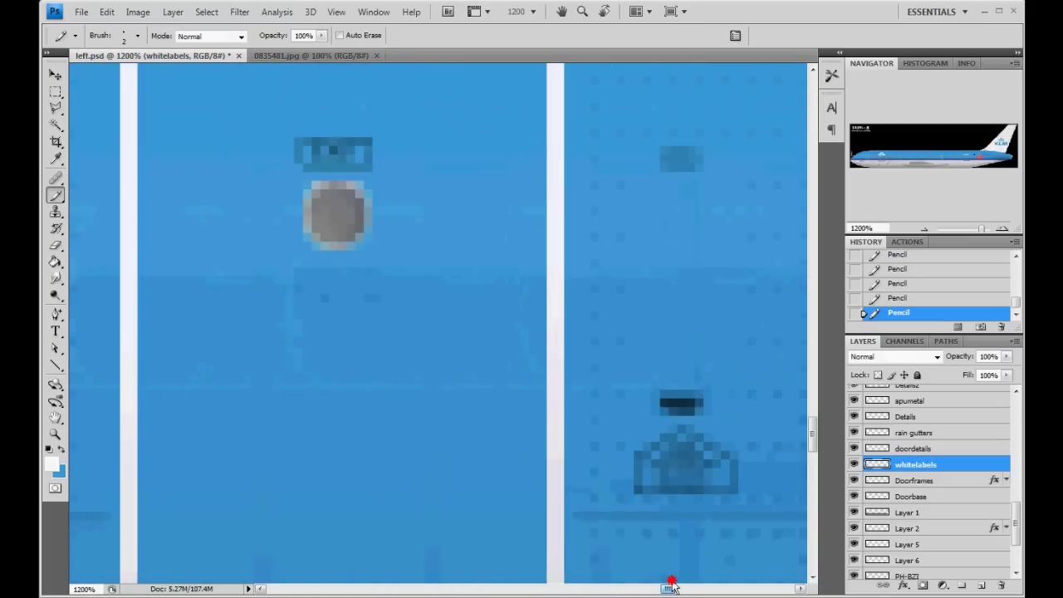
Step: Lighten the blocks above the circle and next door, and paint the handle red and hatch pink
left_click(307, 152)
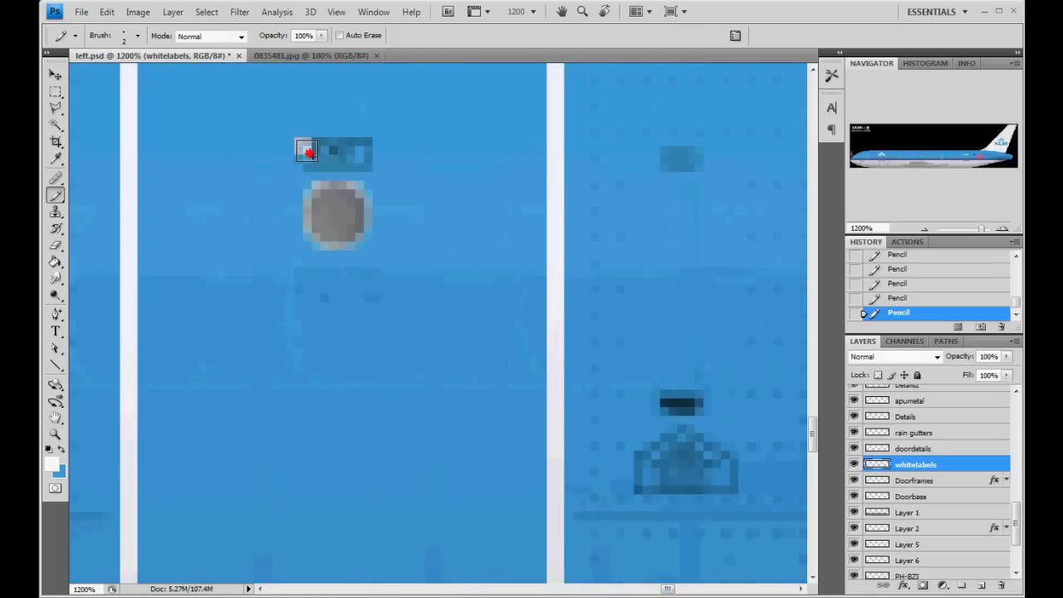
mouse_move(307, 151)
left_mouse_down()
mouse_move(368, 159)
mouse_move(362, 148)
mouse_move(307, 148)
left_mouse_up()
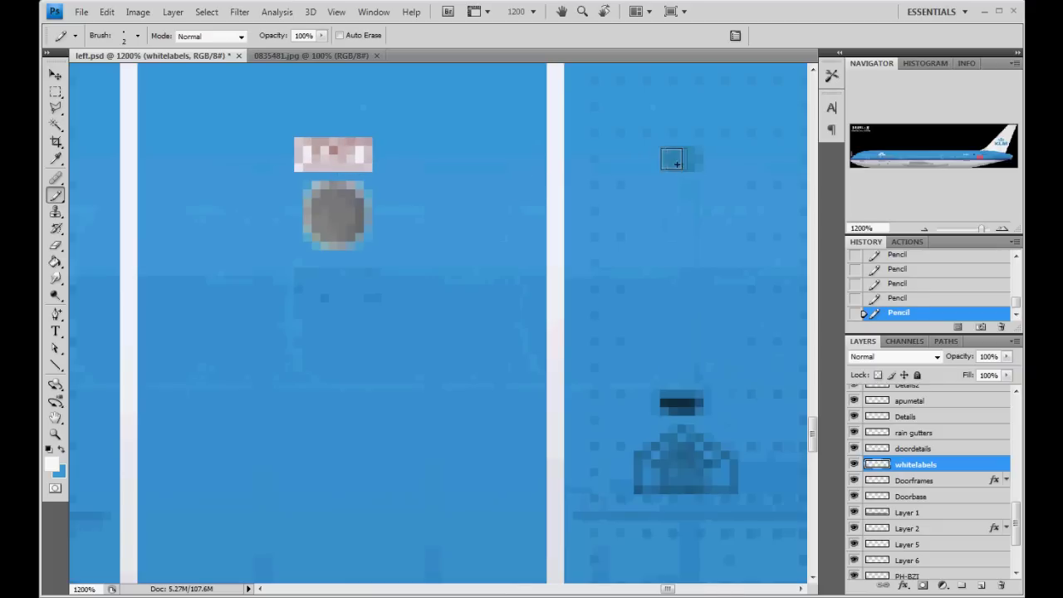
mouse_move(672, 160)
left_mouse_down()
mouse_move(695, 161)
mouse_move(681, 156)
left_mouse_up()
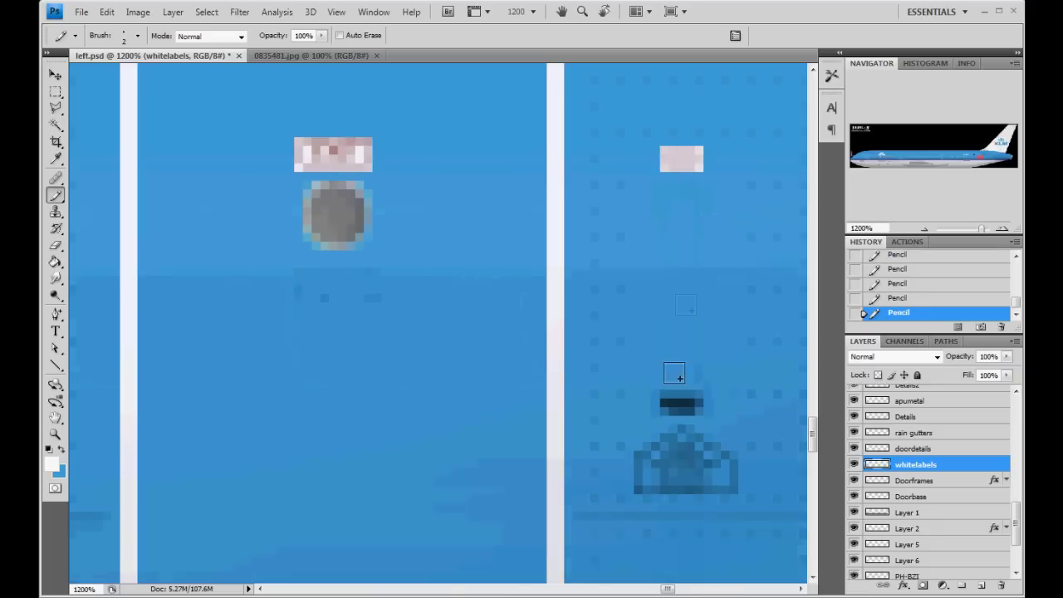
mouse_move(666, 406)
left_mouse_down()
mouse_move(697, 410)
mouse_move(665, 405)
left_mouse_up()
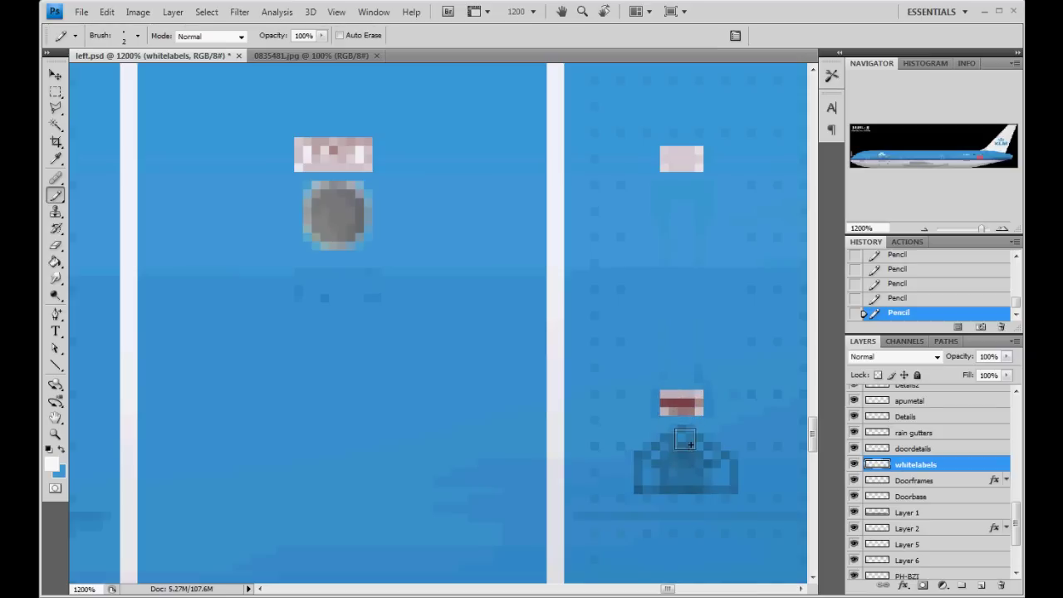
mouse_move(685, 440)
left_mouse_down()
mouse_move(674, 432)
mouse_move(680, 447)
mouse_move(656, 447)
mouse_move(638, 472)
mouse_move(693, 439)
mouse_move(728, 465)
mouse_move(681, 457)
mouse_move(641, 489)
mouse_move(724, 489)
mouse_move(715, 470)
mouse_move(735, 462)
left_mouse_up()
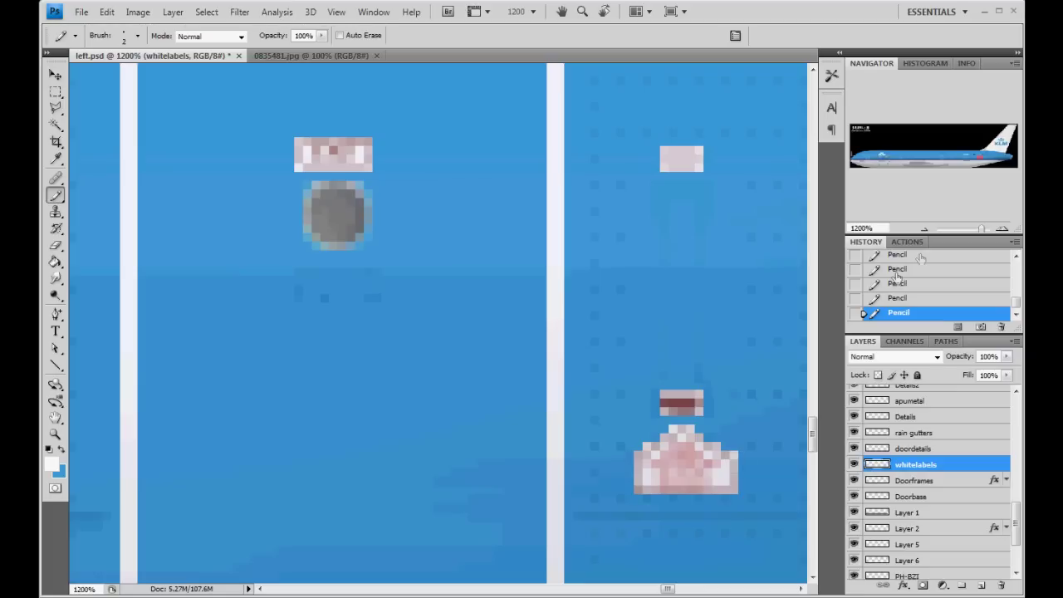
left_click(927, 230)
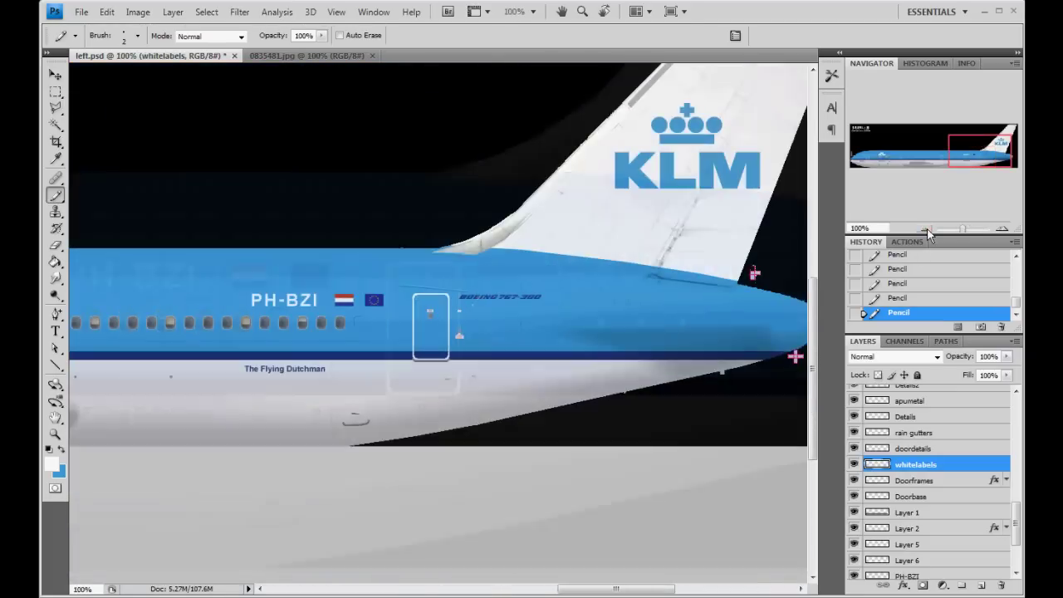
Step: Inspect the livery from forward fuselage to tail fin with the Move tool, then switch to 0835481.jpg
left_click_drag(993, 135, 890, 176)
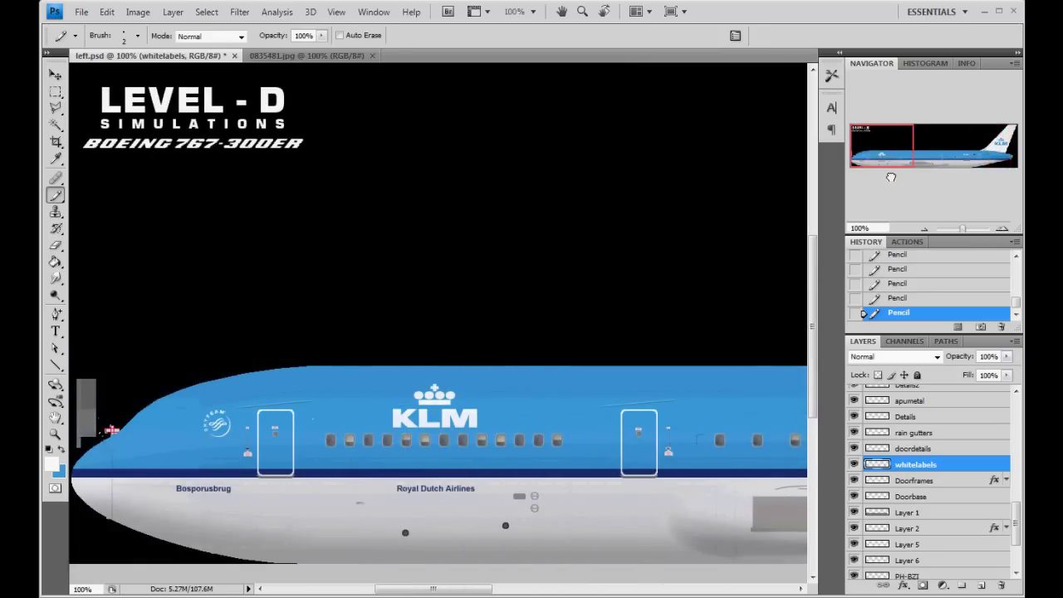
left_click(55, 76)
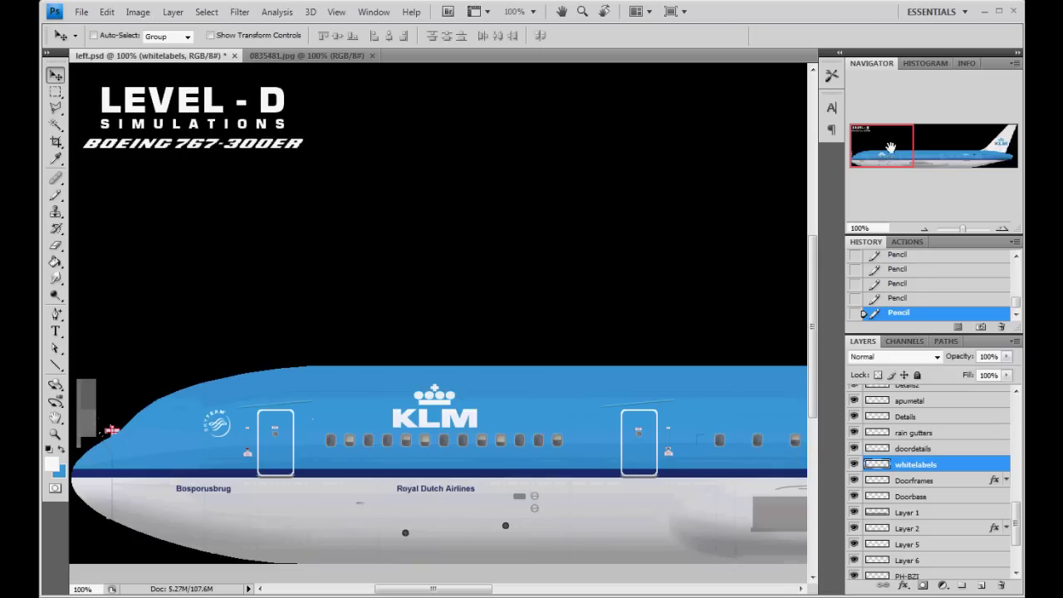
left_click_drag(890, 151, 995, 163)
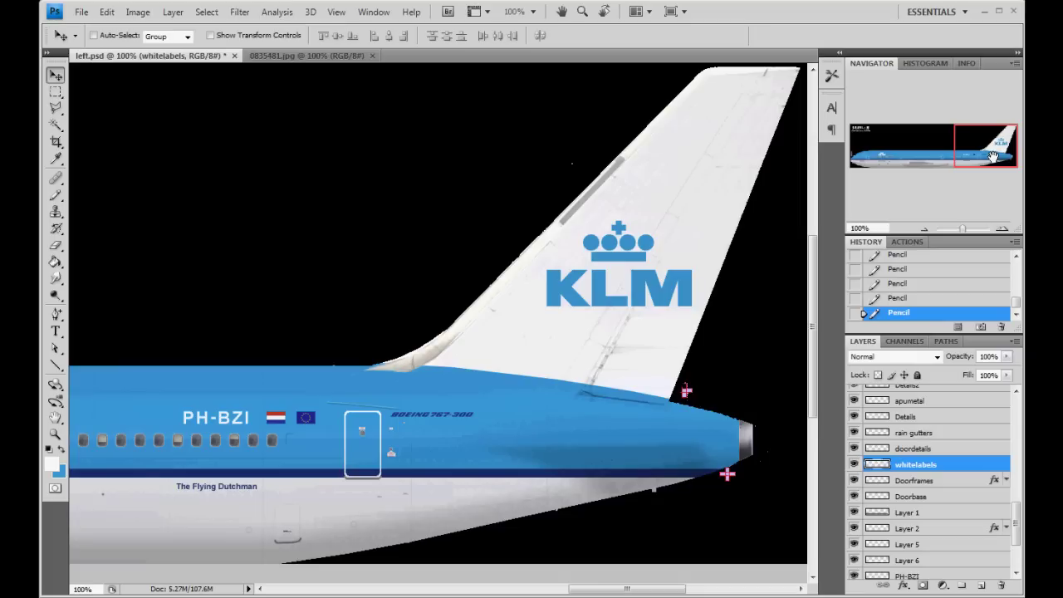
left_click_drag(994, 156, 904, 178)
left_click(331, 58)
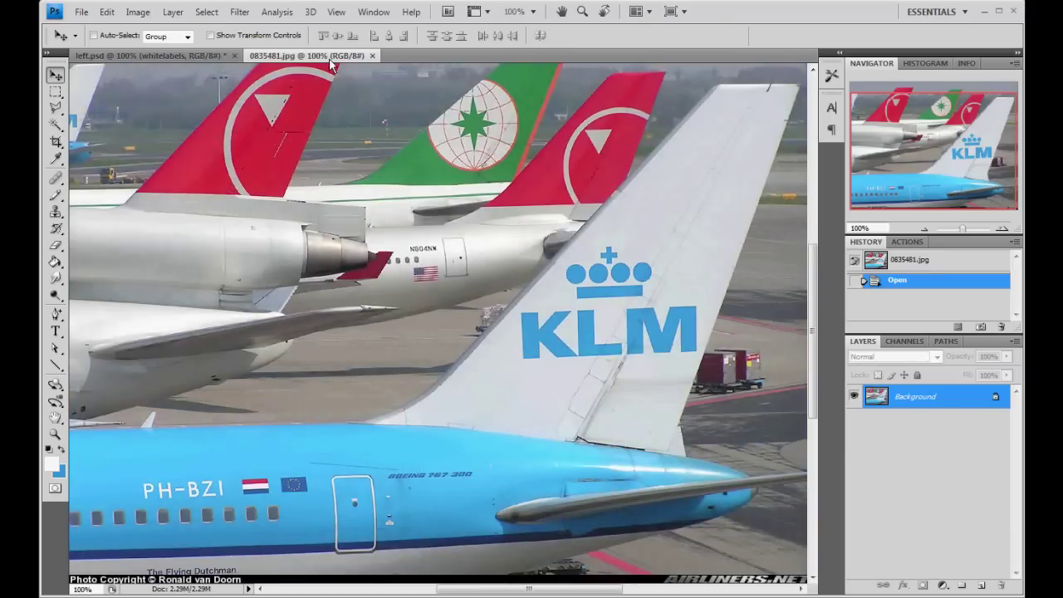
Step: Close 0835481.jpg, then open 1112244.jpg, view its fuselage at 100%, and close it
left_click(373, 55)
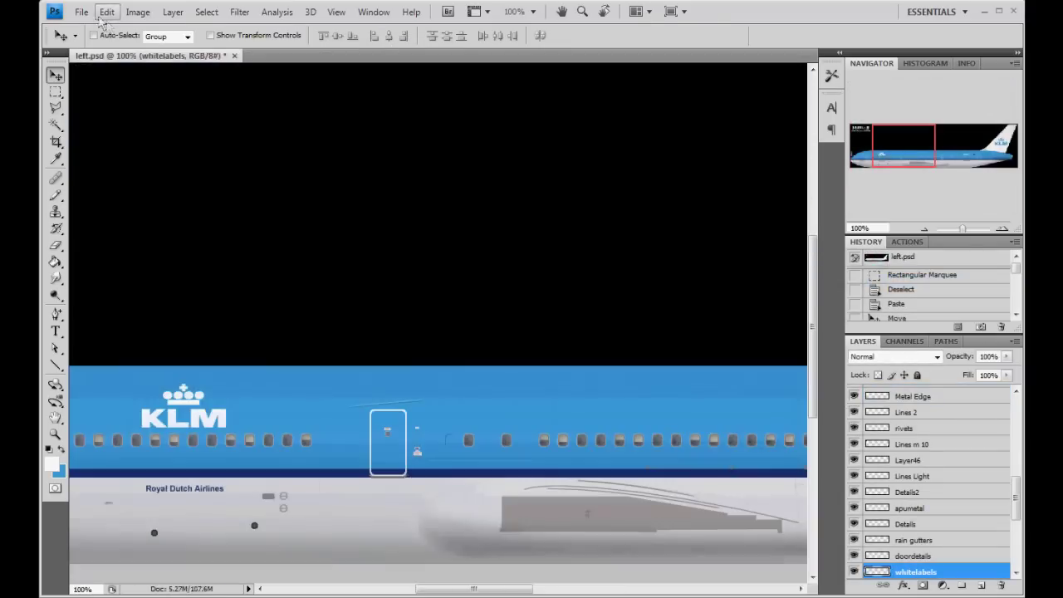
left_click(81, 12)
left_click(91, 40)
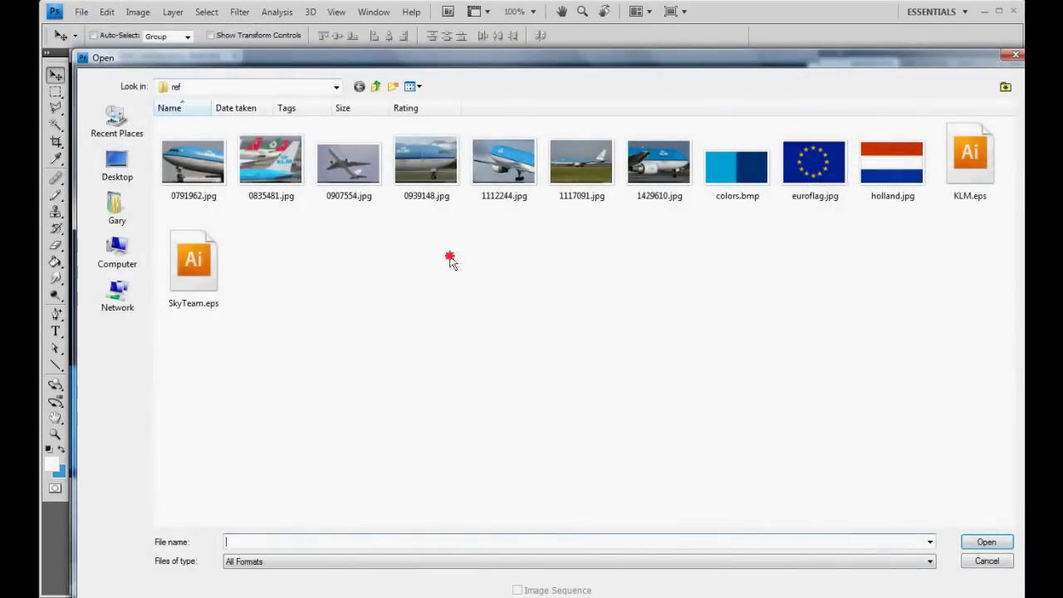
left_click(514, 172)
left_click(967, 543)
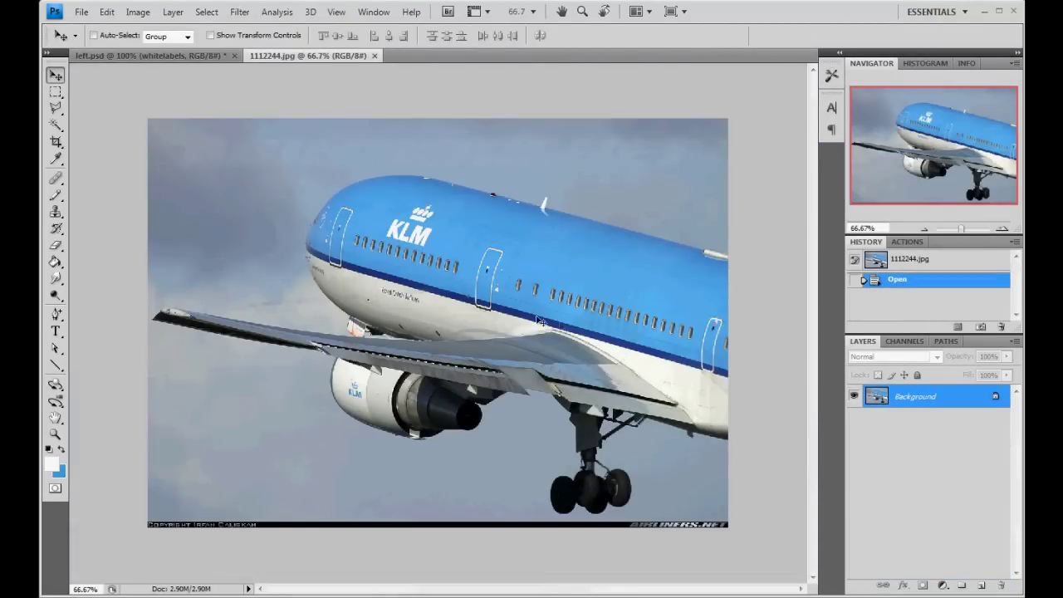
left_click(1003, 230)
left_click_drag(919, 153, 944, 156)
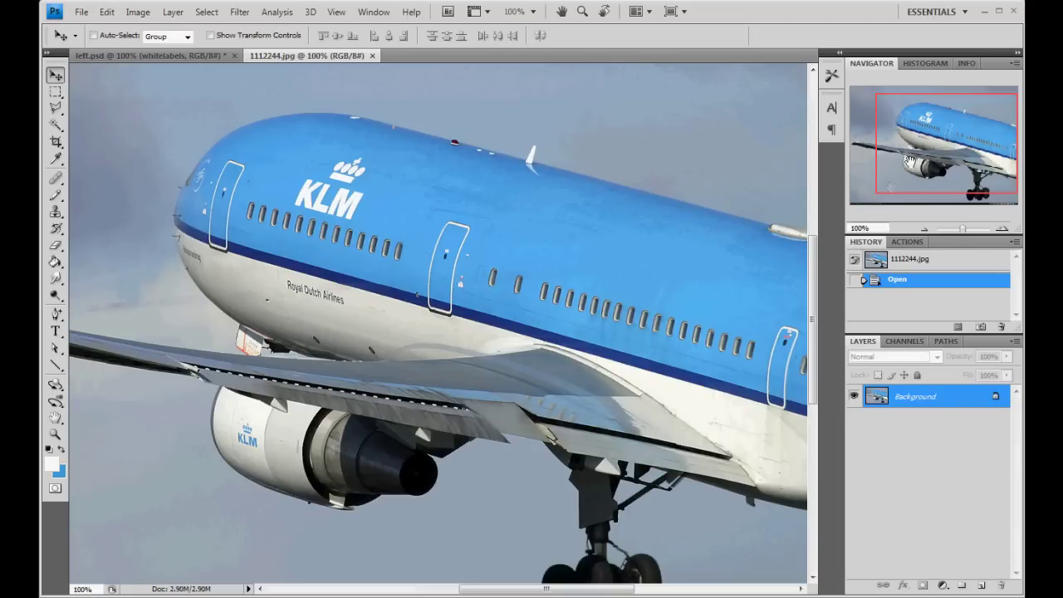
left_click(372, 56)
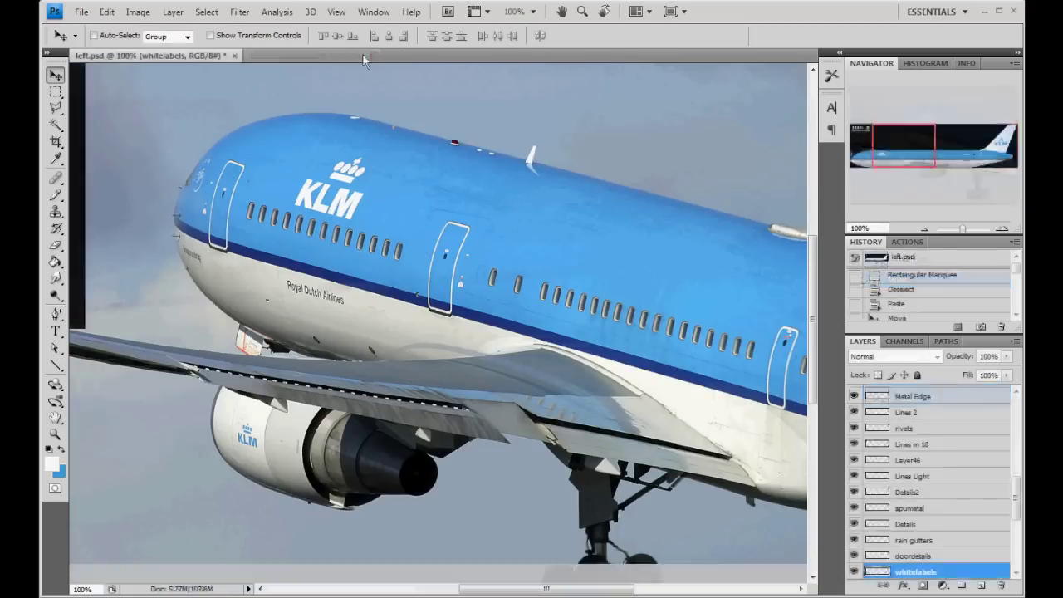
Step: View 1117091.jpg at 100% and close it, then magnify left.psd's rear window row
left_click(81, 12)
left_click(95, 39)
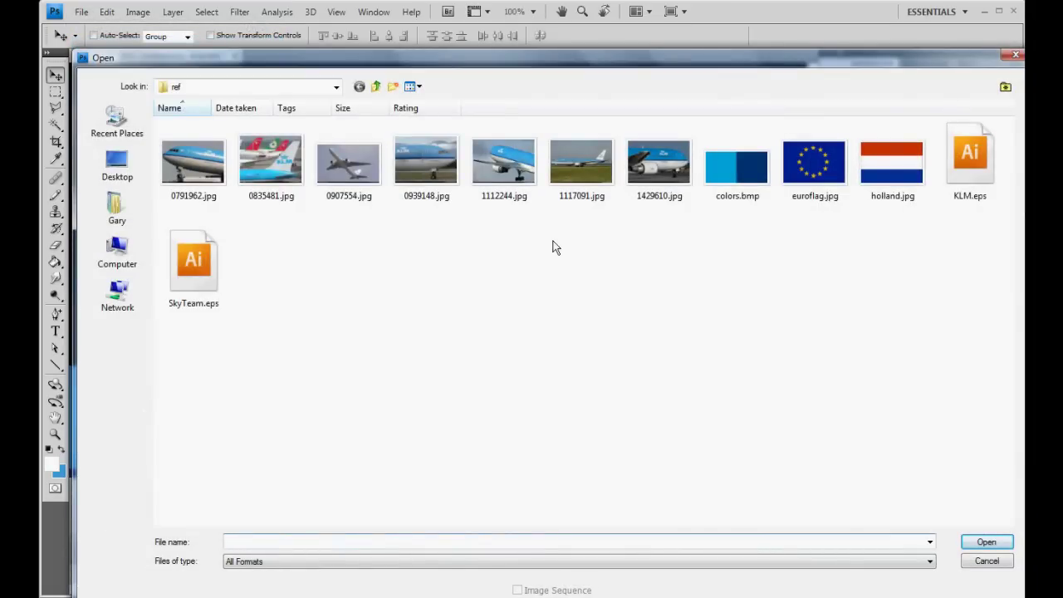
double_click(602, 170)
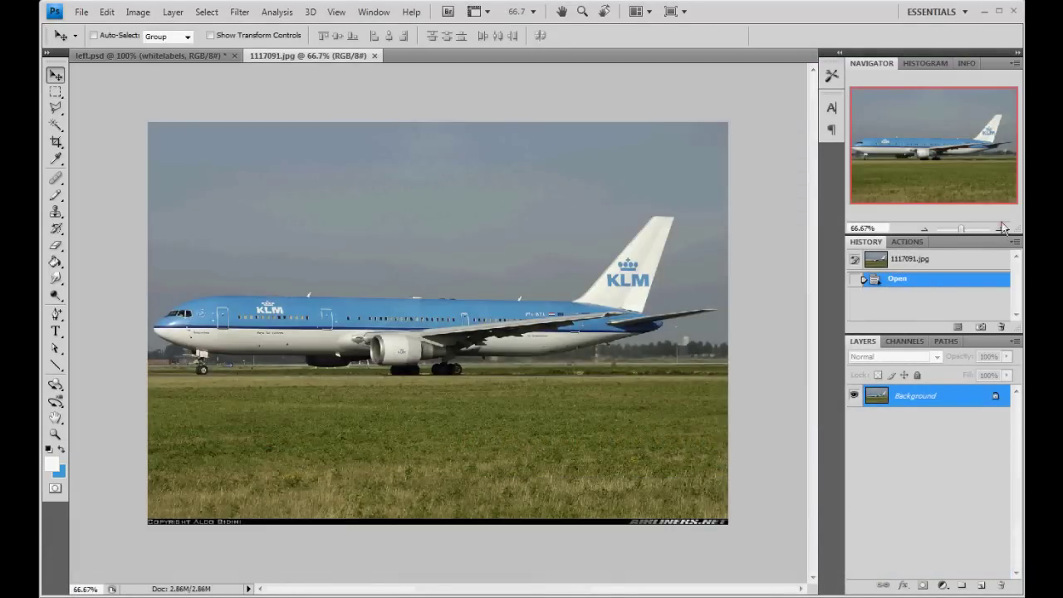
left_click(1003, 229)
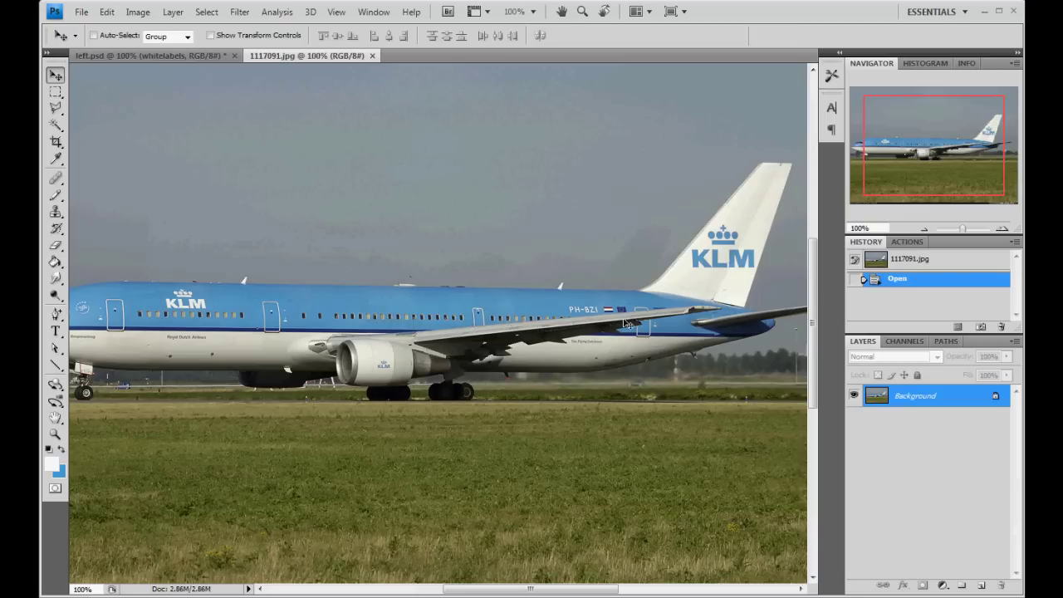
left_click(372, 55)
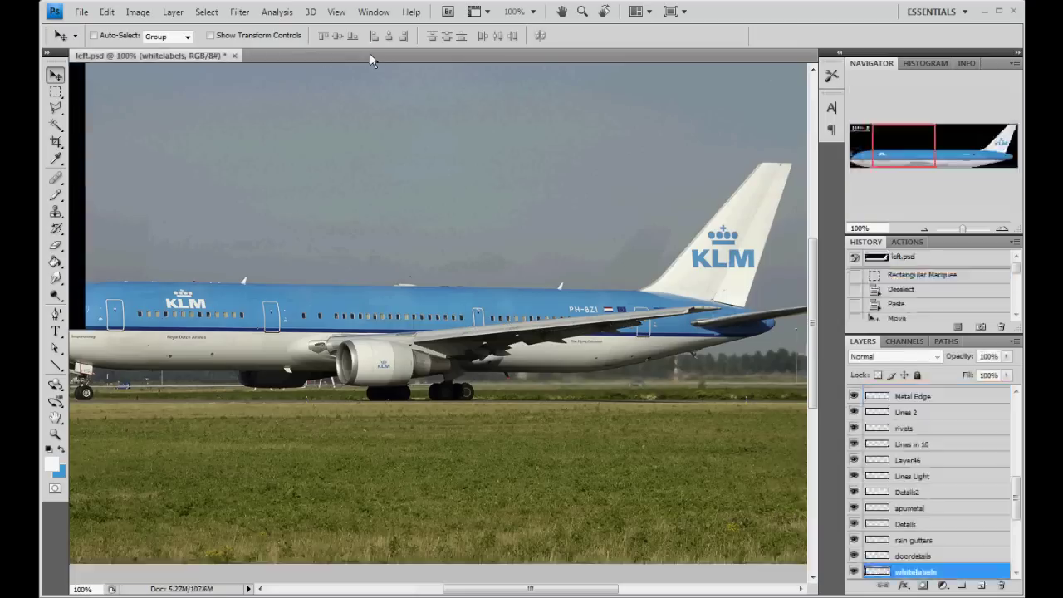
left_click_drag(924, 146, 977, 155)
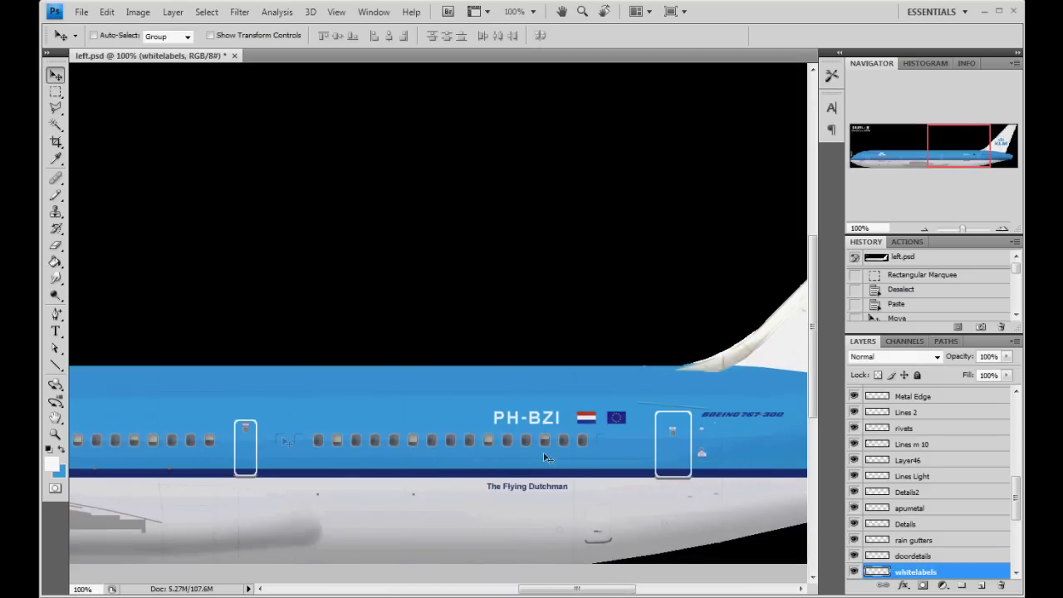
left_click(1003, 229)
Step: Zoom in on the window row and toggle the Windows layer's visibility to check its content
left_click(1003, 228)
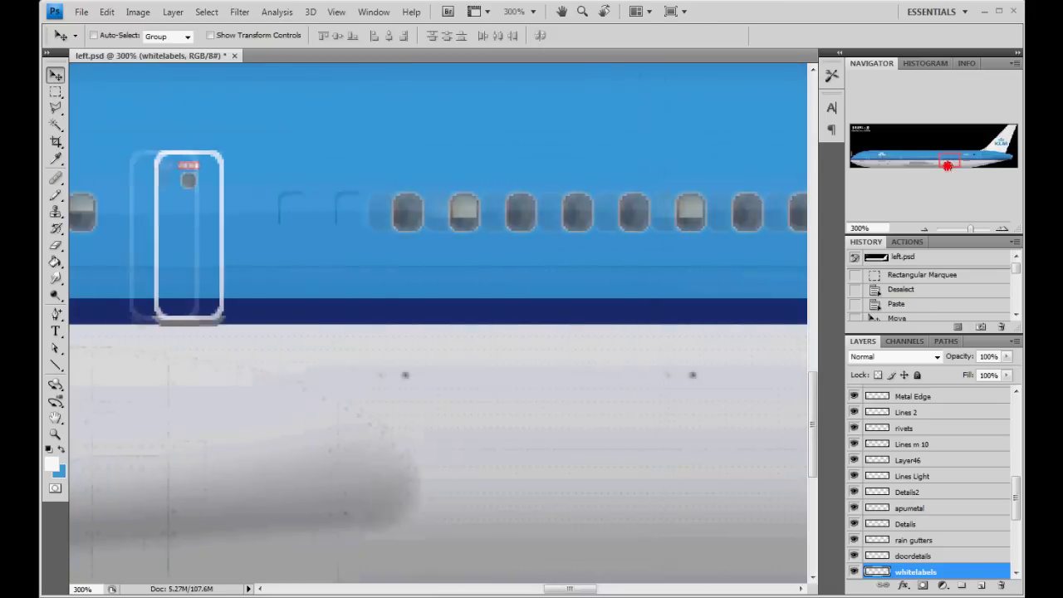
left_click_drag(948, 165, 947, 156)
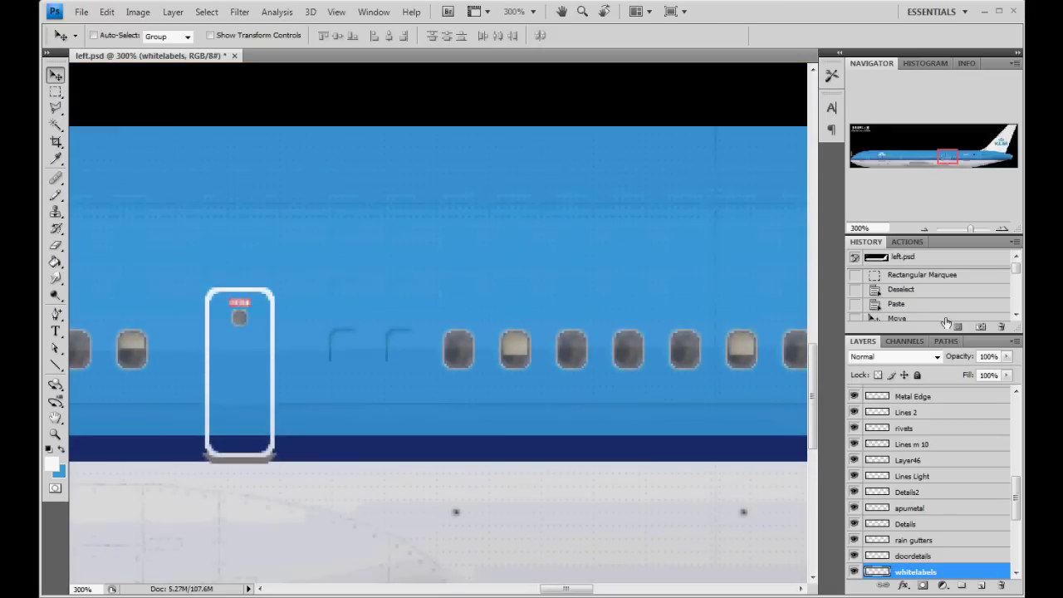
scroll(930, 525, "up", 1)
scroll(931, 525, "up", 2)
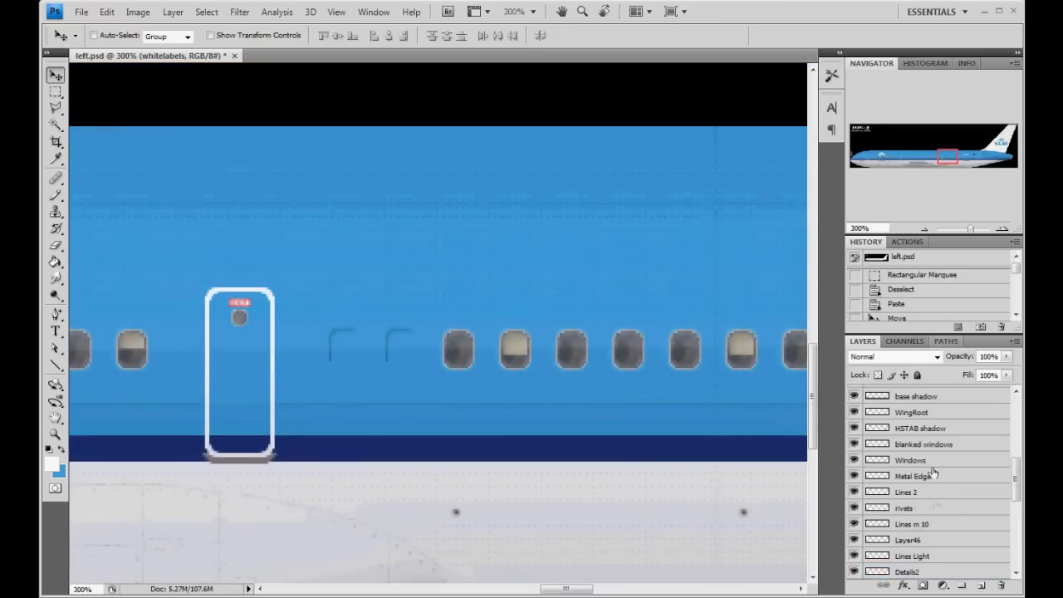
left_click(914, 460)
left_click(855, 460)
left_click(854, 460)
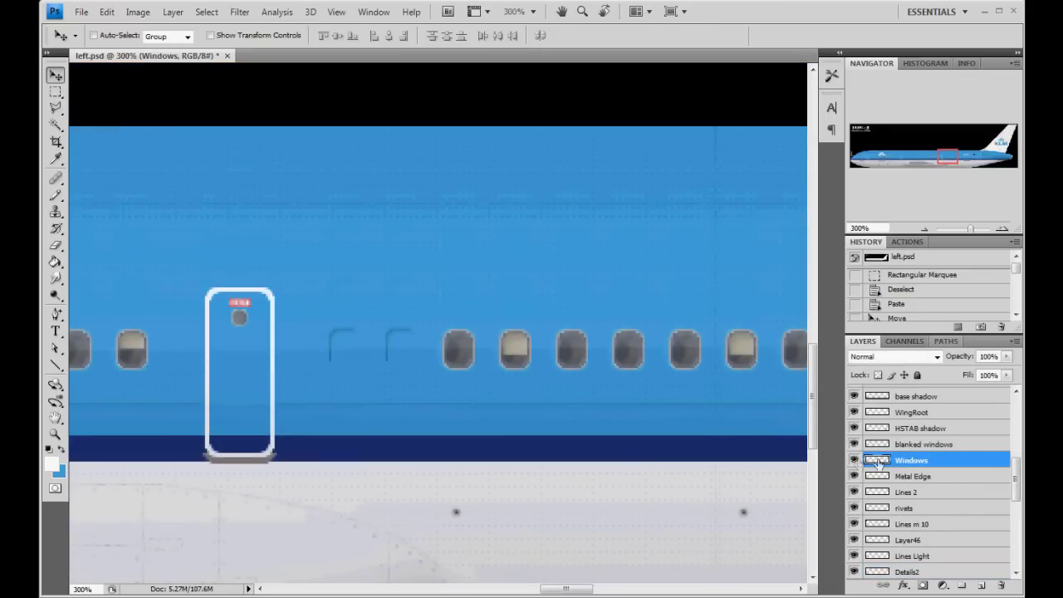
left_click(854, 460)
left_click(855, 460)
Step: Copy the window right of the gap onto Layer 8 and nudge it left into the gap
key("m")
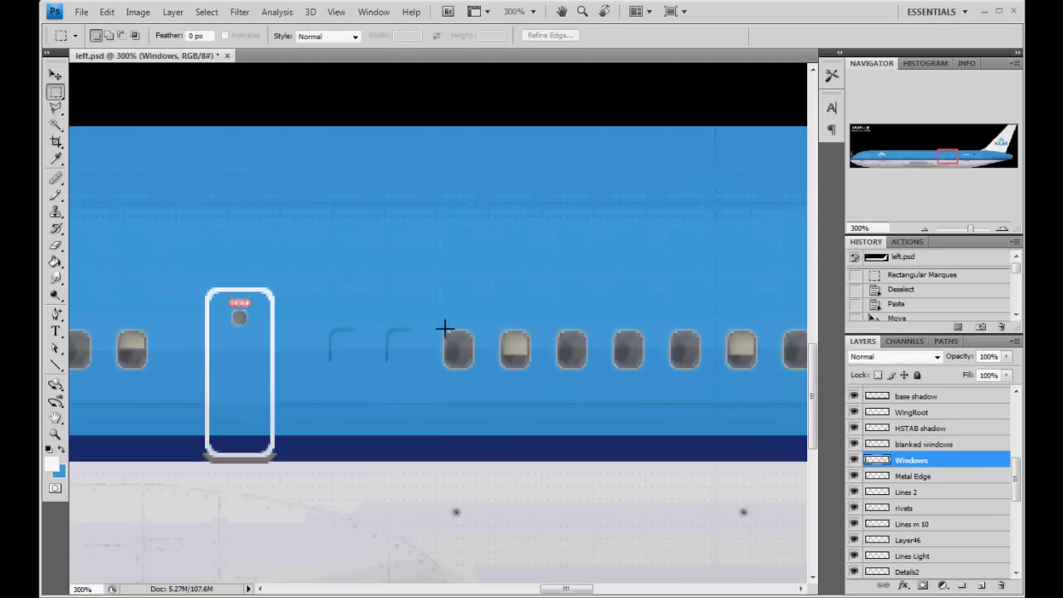
left_click_drag(477, 372, 484, 374)
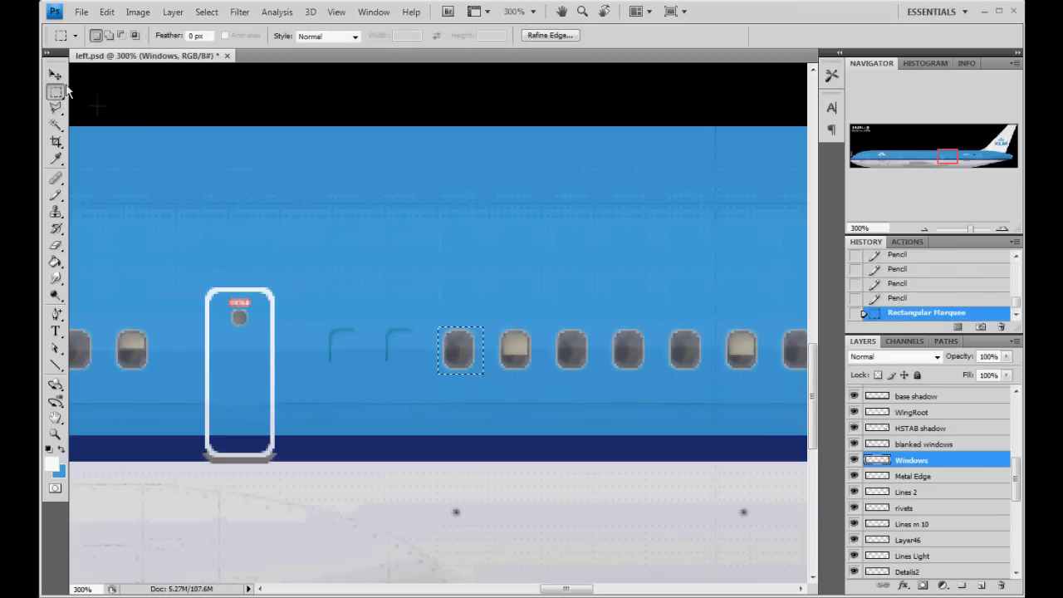
left_click(58, 79)
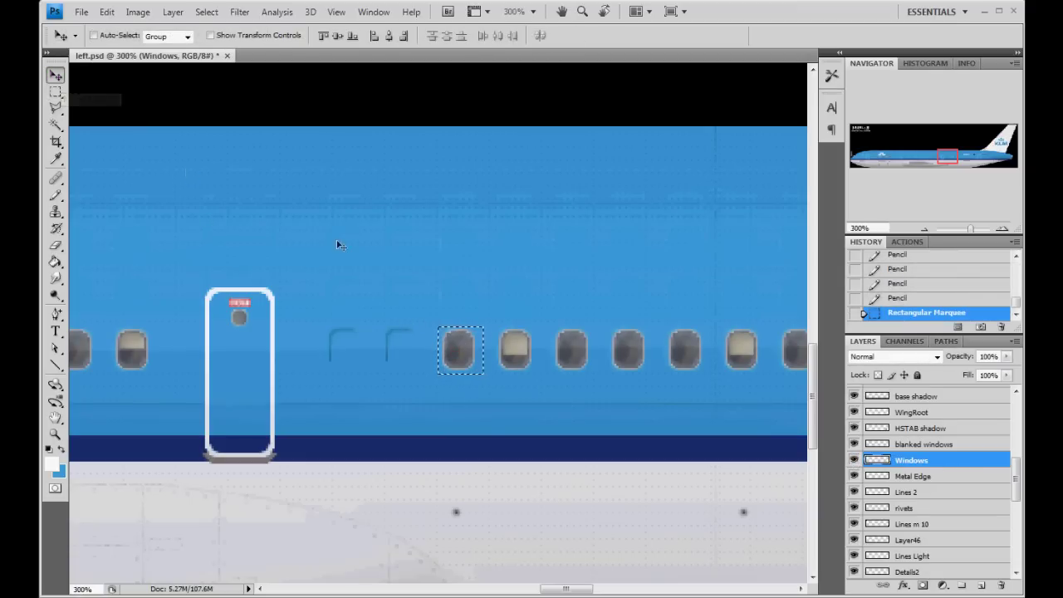
key("ctrl+c")
key("ctrl+v")
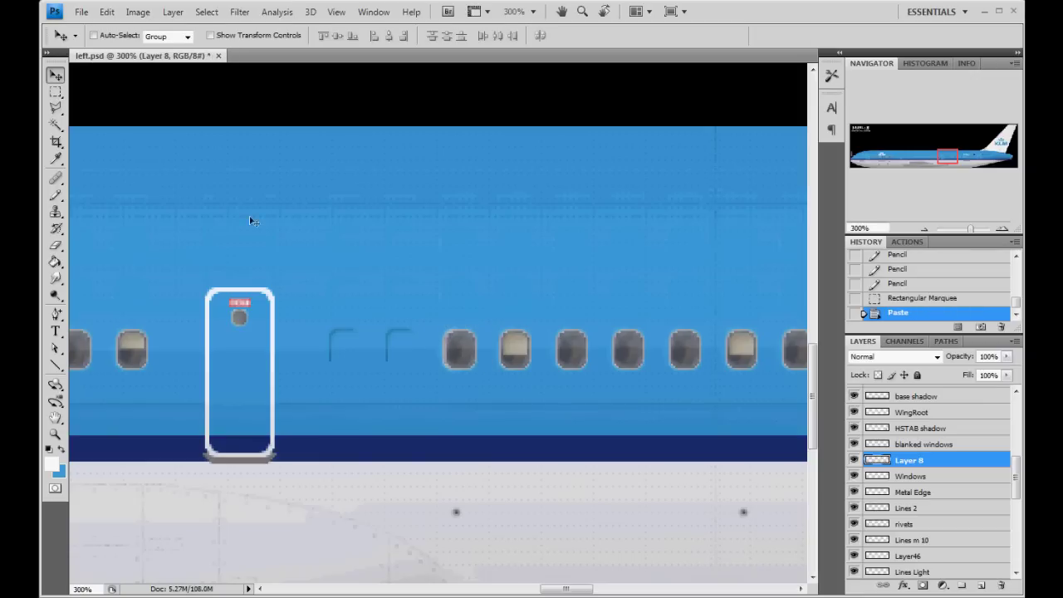
key("Left")
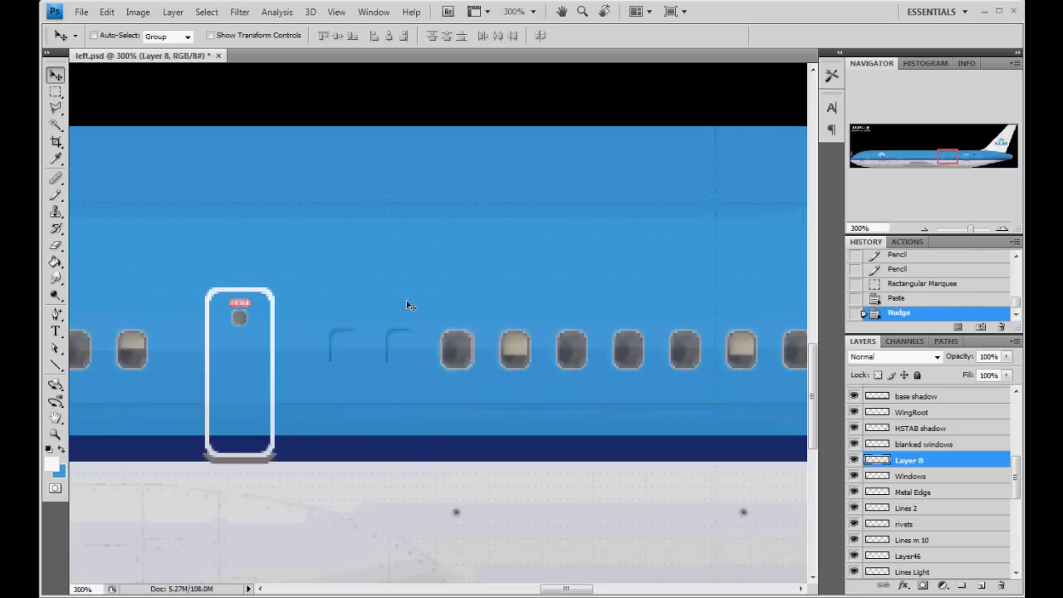
key("Right")
key("Right")
key("Left")
key("shift+Left")
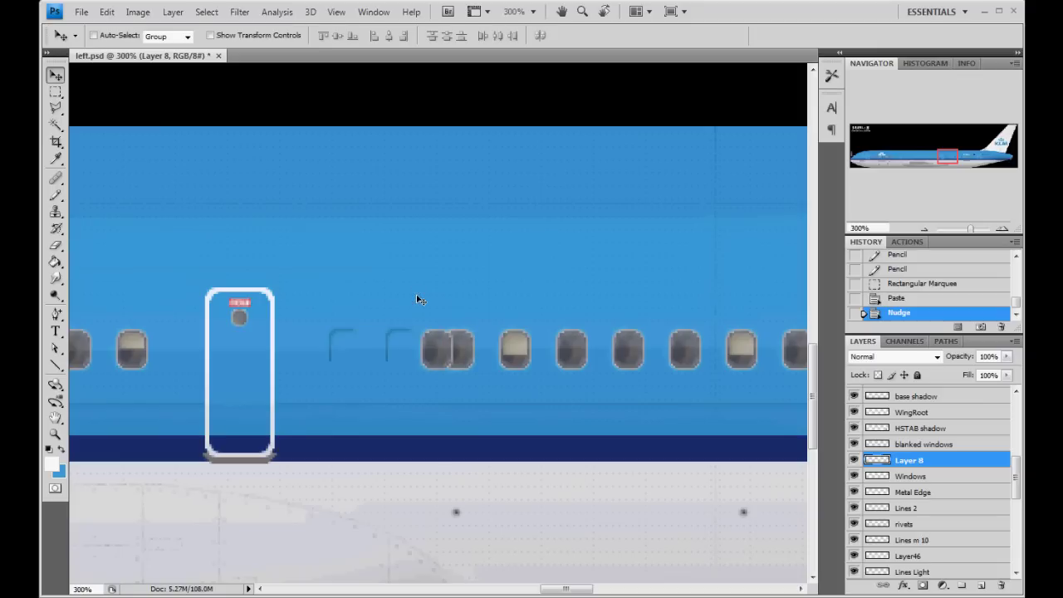
key("shift+Right")
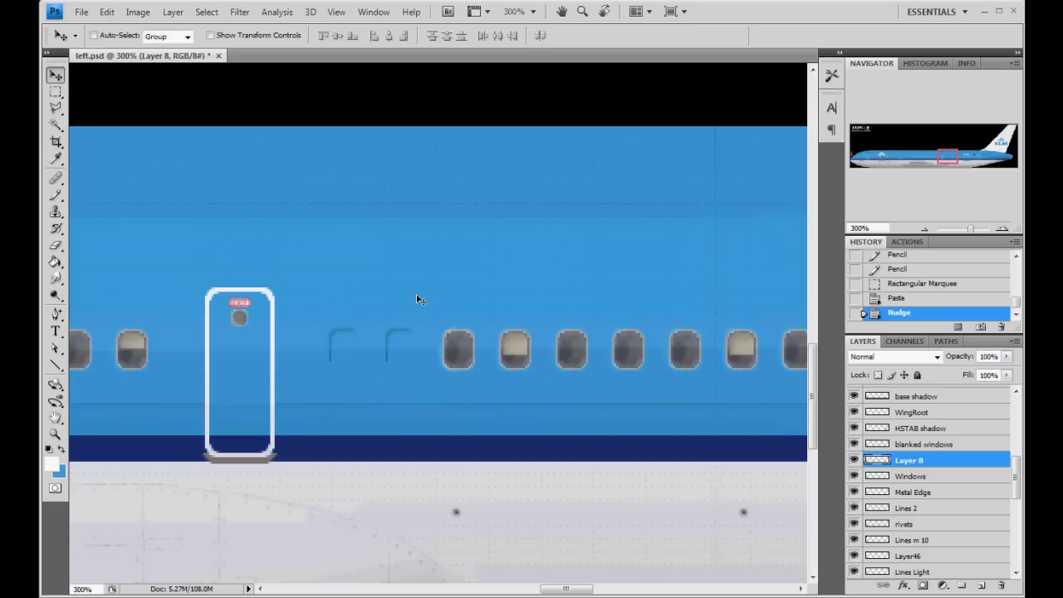
key("Left")
key("Left")
key("Left")
key("Left")
key("Left")
key("Left")
key("Left")
key("Left")
key("Left")
key("Left")
key("Left")
key("Left")
key("Left")
key("Left")
key("Left")
key("Left")
key("Left")
key("Left")
key("Left")
key("Left")
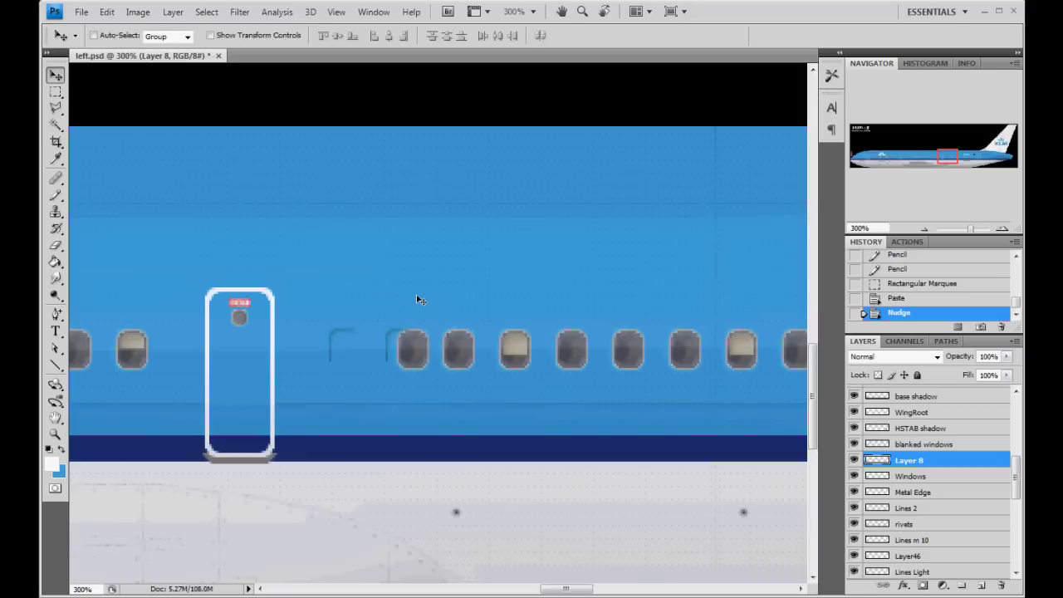
key("Left")
key("Left")
key("Left")
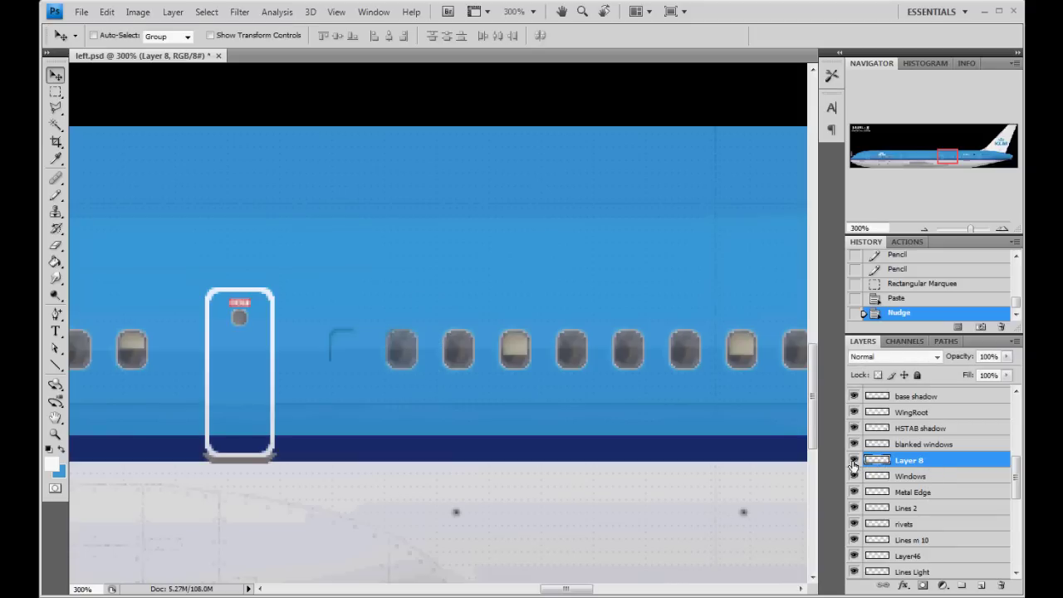
Step: Duplicate Layer 8 and nudge the copy left to fill the rest of the gap evenly
right_click(949, 462)
left_click(839, 166)
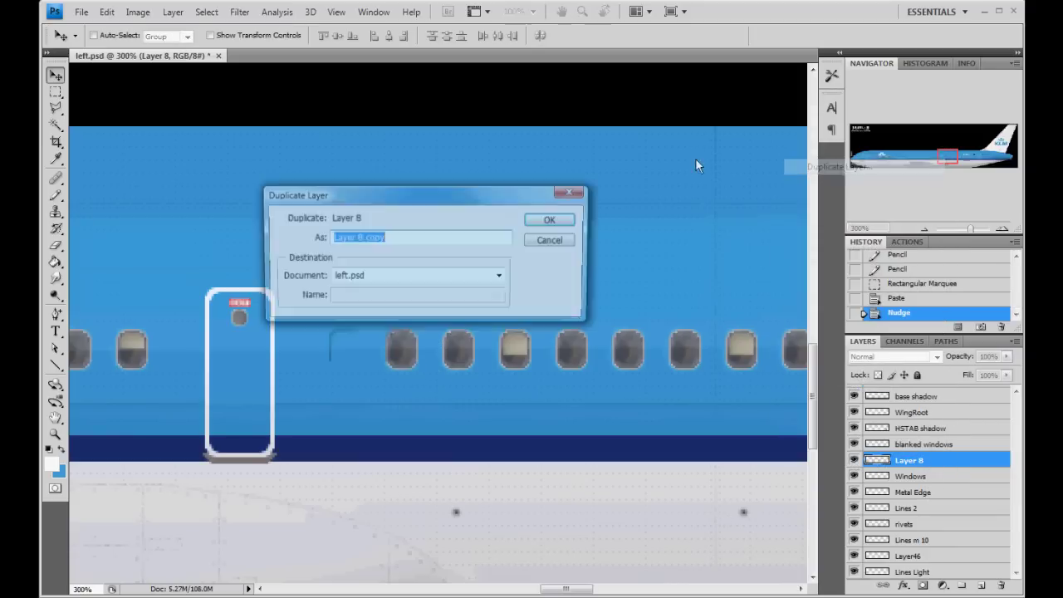
left_click(565, 221)
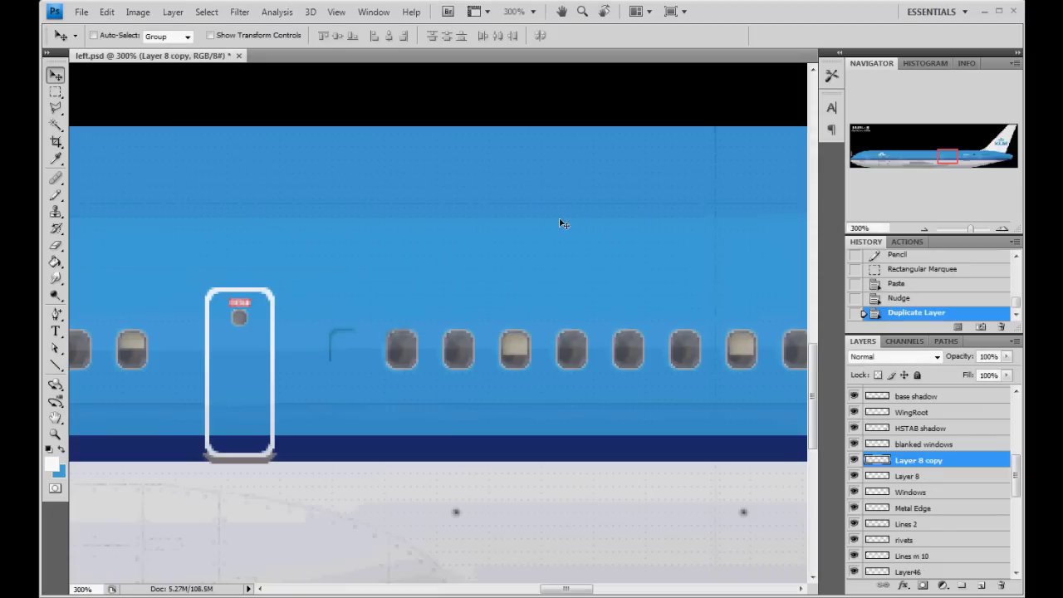
key("Left")
key("Left")
key("Left")
key("Left")
key("Left")
key("Left")
key("Left")
key("Left")
key("Left")
key("Left")
key("Left")
key("Left")
key("Left")
key("Left")
key("Left")
key("Left")
key("Left")
key("Left")
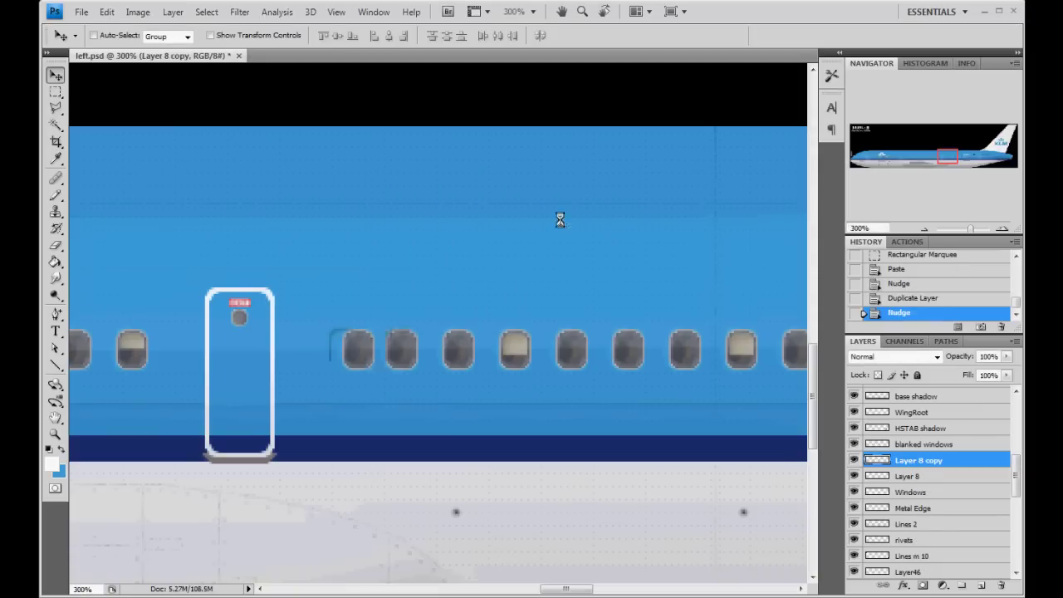
key("Left")
key("Left")
key("Left")
key("Left")
key("Left")
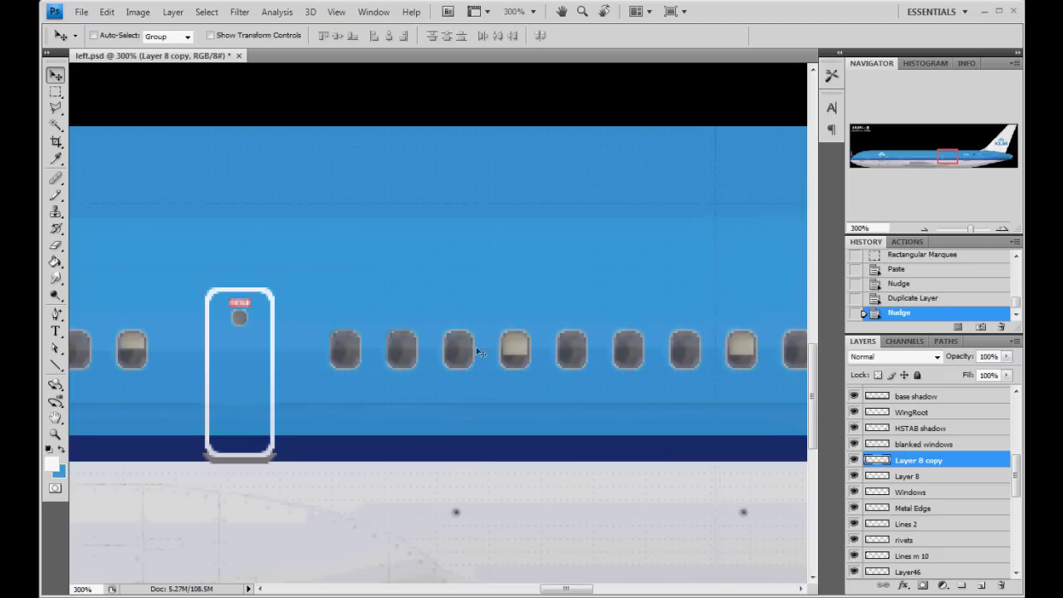
Step: Delete the blanked windows cover over the two new windows, then pan toward the PH-BZI registration
left_click(931, 444)
left_click(55, 92)
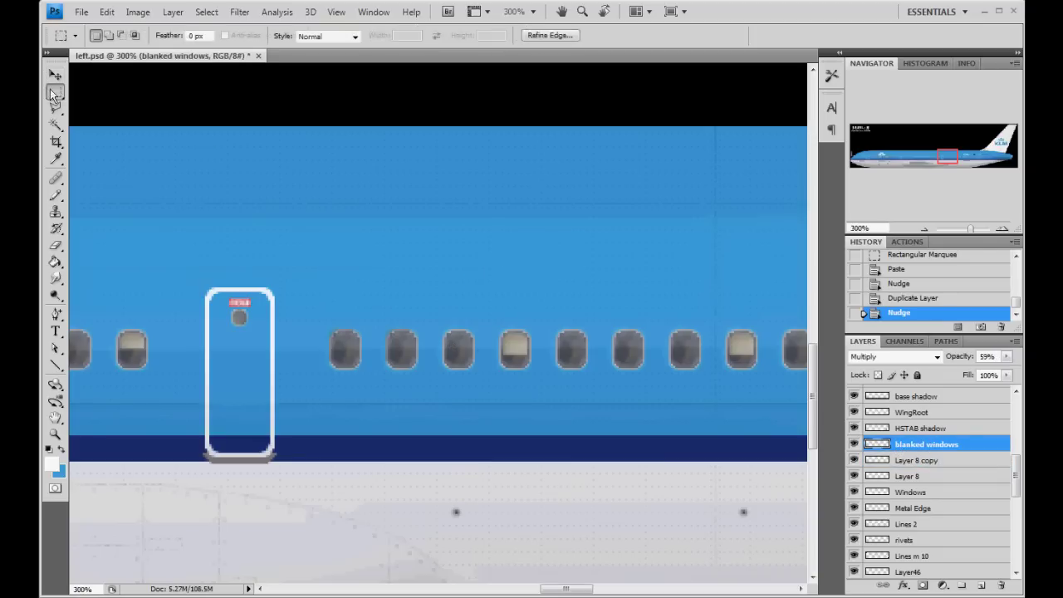
left_click_drag(387, 366, 427, 378)
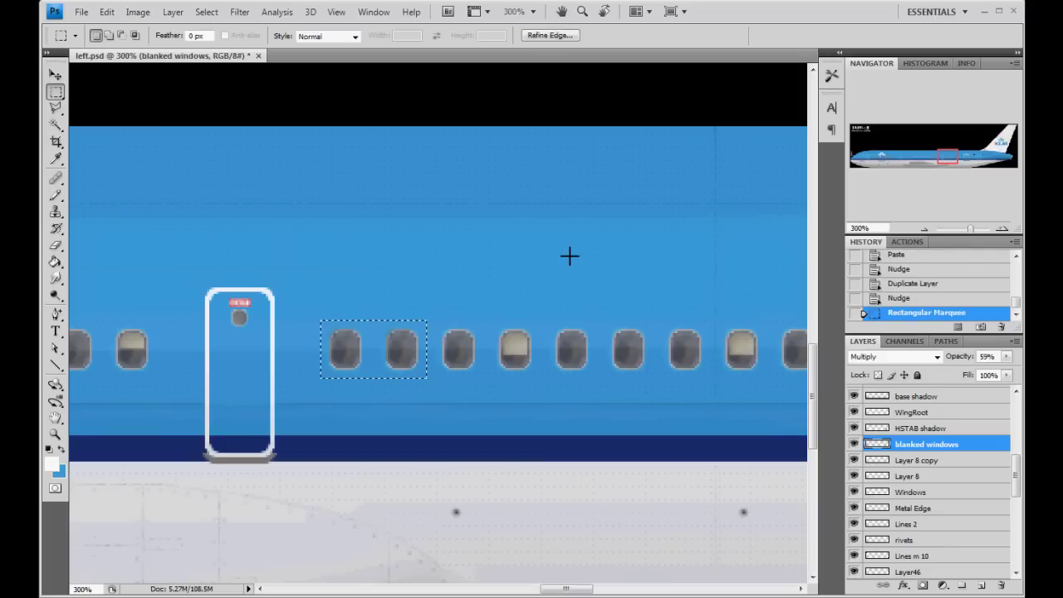
key("Delete")
key("v")
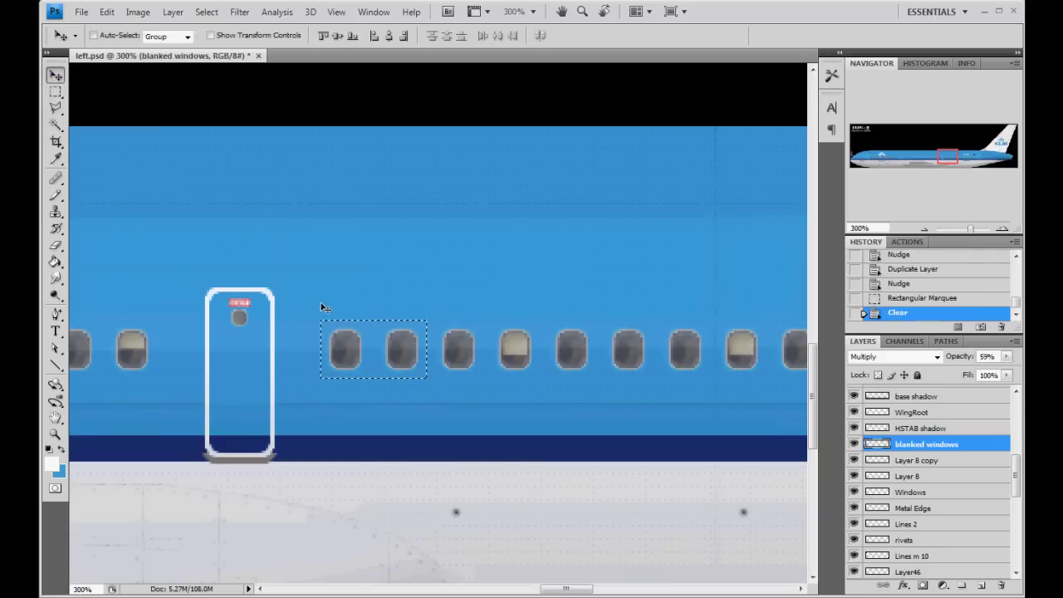
key("ctrl+d")
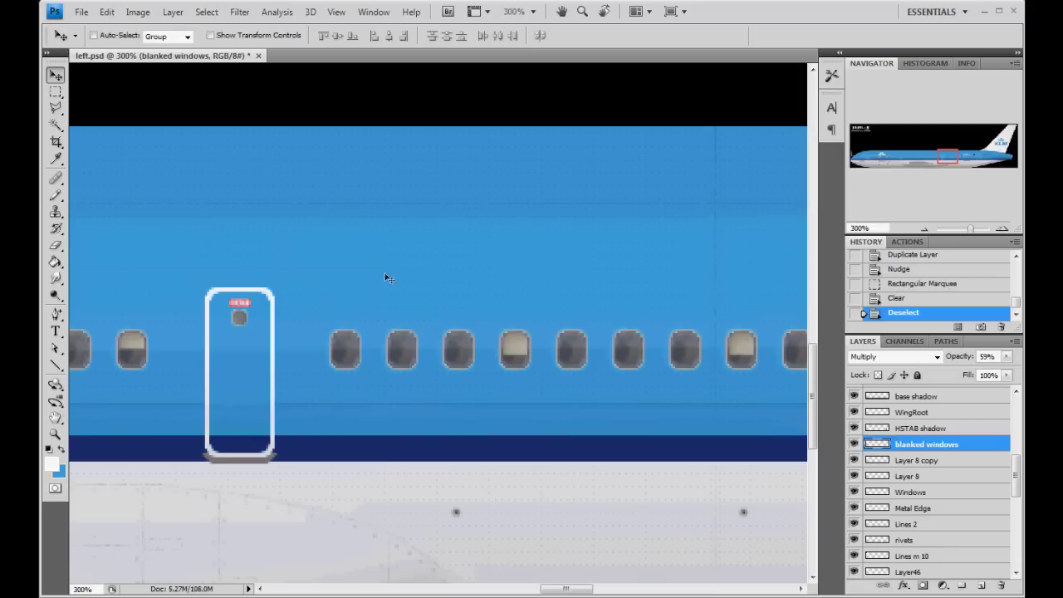
left_click(935, 493)
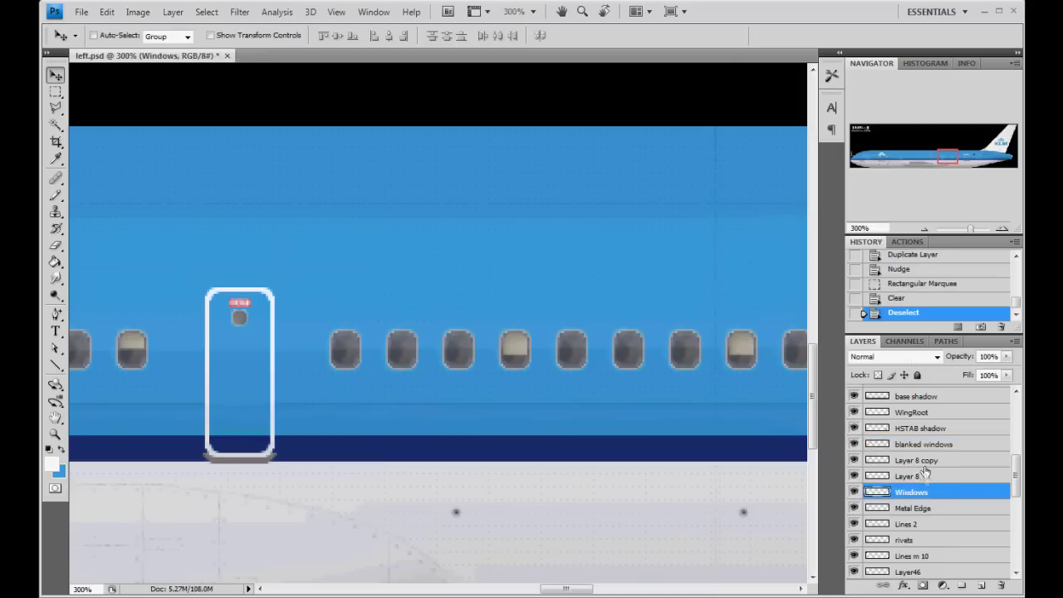
left_click_drag(950, 156, 976, 157)
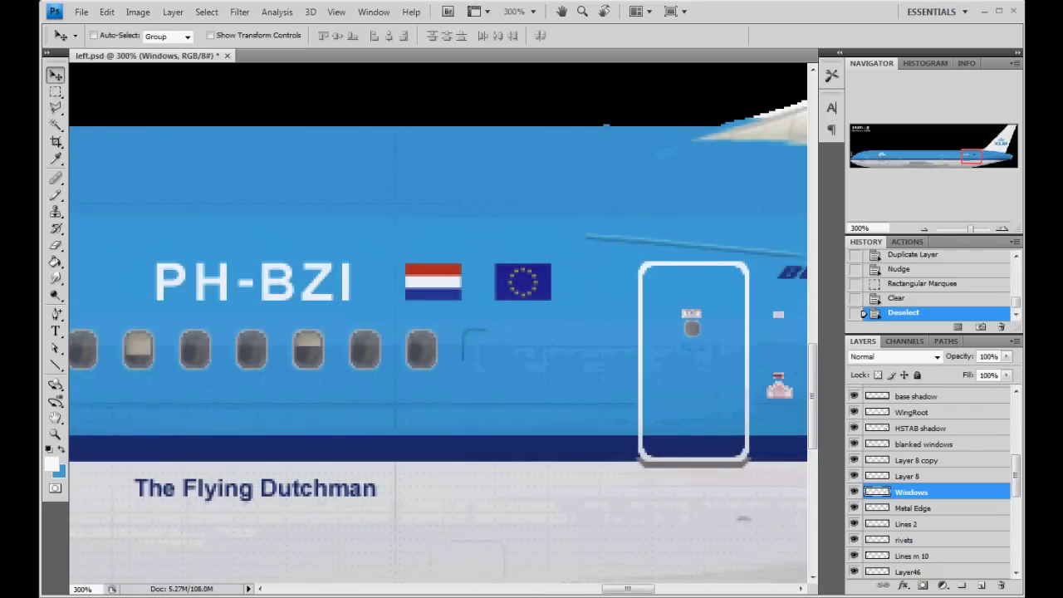
Step: Copy the last window beside the flags onto Layer 9 and nudge it right into the empty slot
key("m")
left_click_drag(400, 325, 439, 374)
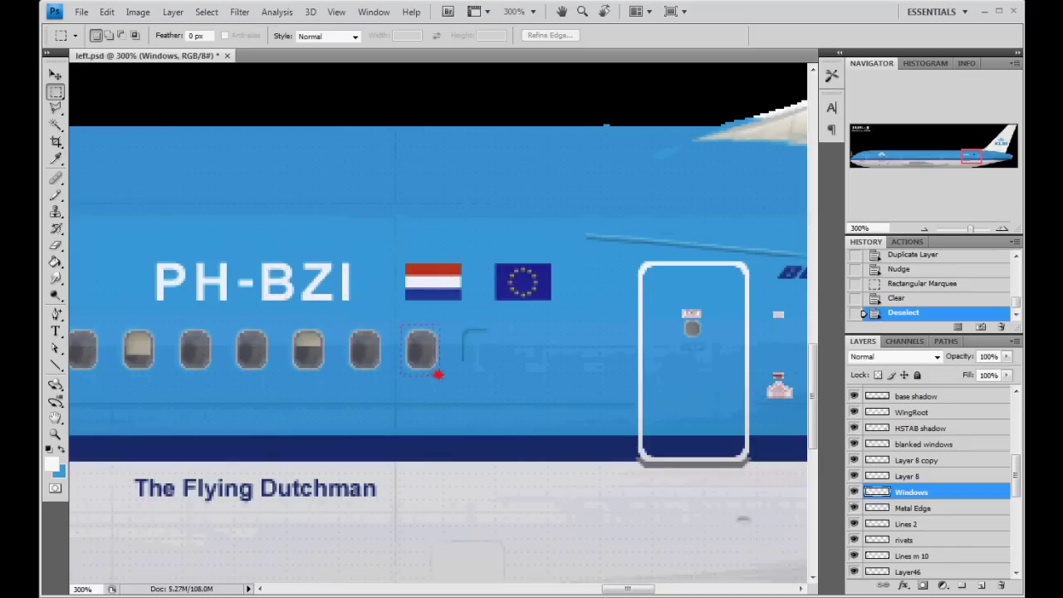
left_click(55, 75)
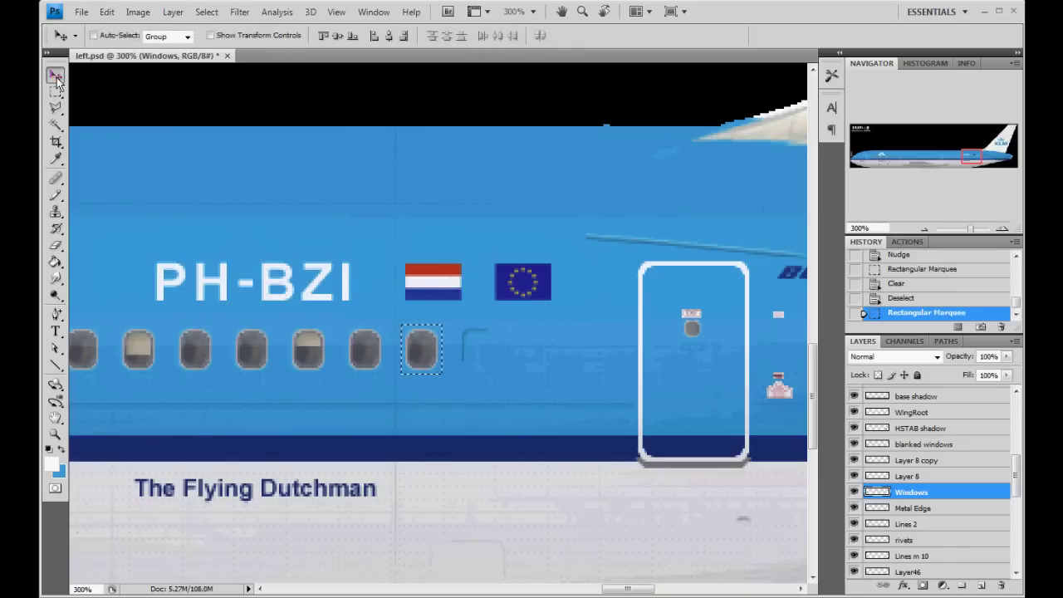
key("ctrl+c")
key("ctrl+v")
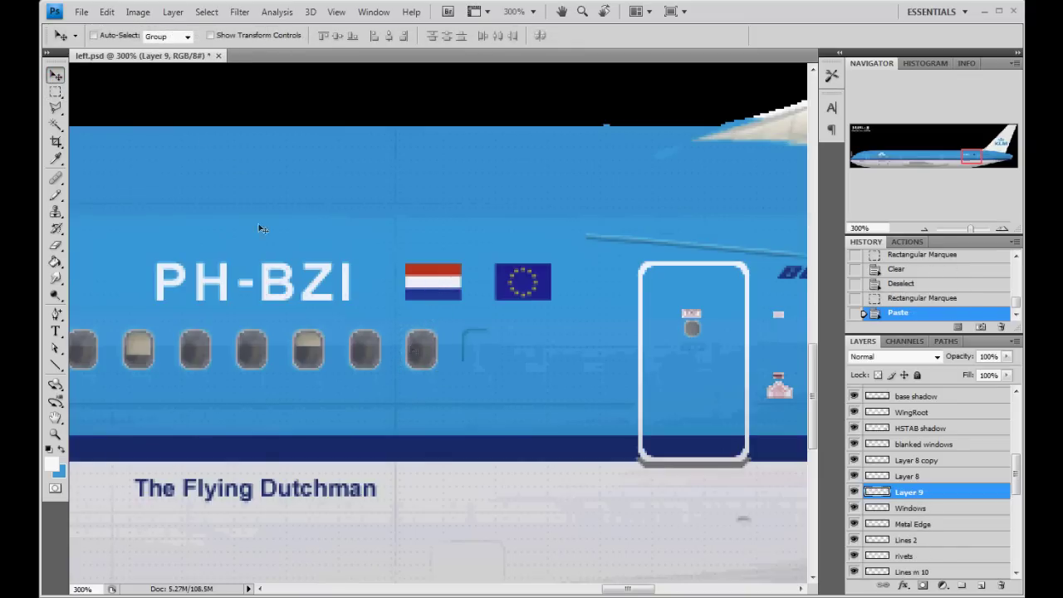
key("Right")
key("Right")
key("Right")
key("Right")
key("Right")
key("Right")
key("Right")
key("Right")
key("Right")
key("Right")
key("Right")
key("Right")
key("Right")
key("Right")
key("Right")
key("Right")
key("Right")
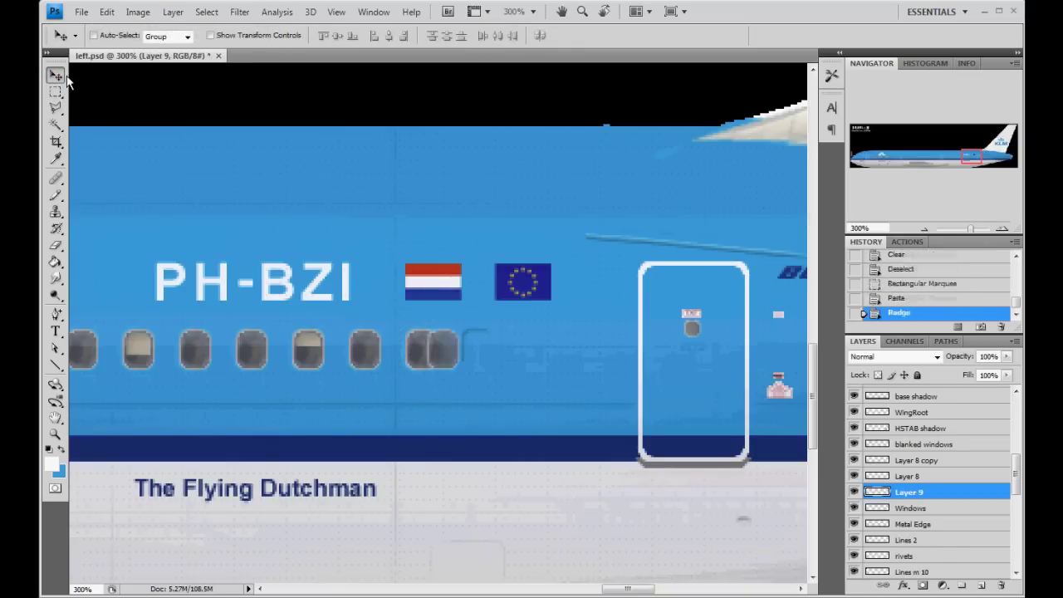
key("Right")
key("Right")
key("Right")
key("Right")
key("Right")
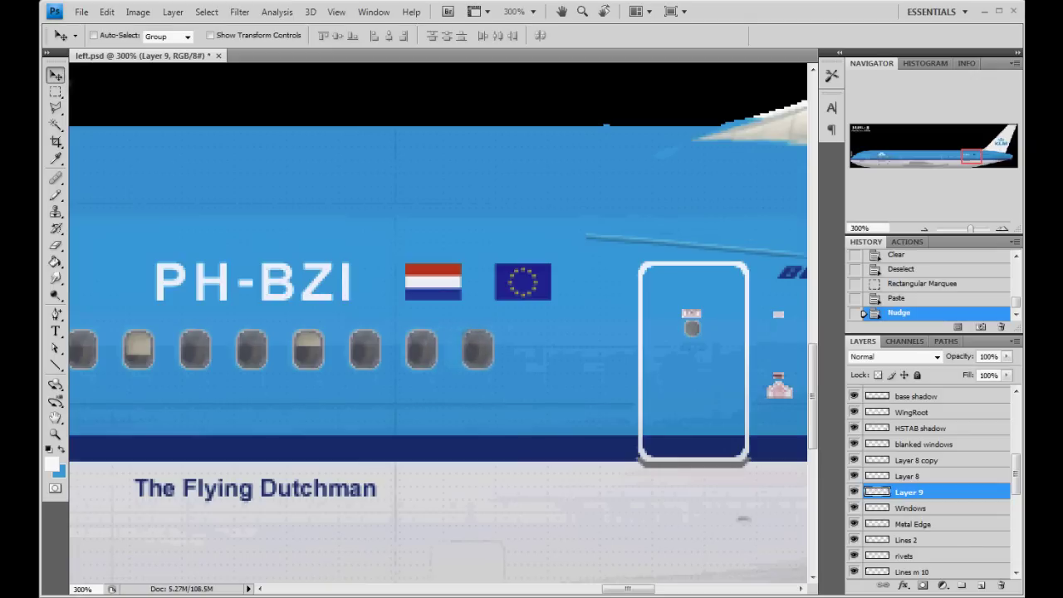
Step: Delete the blanked windows patch over the new window and return to the Windows layer
left_click(55, 92)
left_click_drag(454, 322, 500, 376)
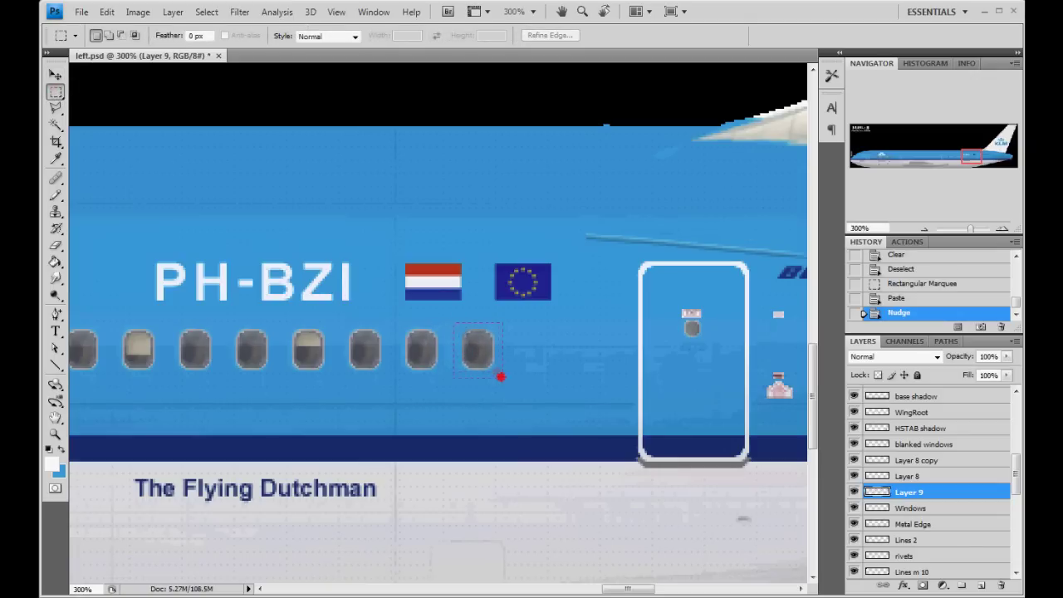
left_click(929, 446)
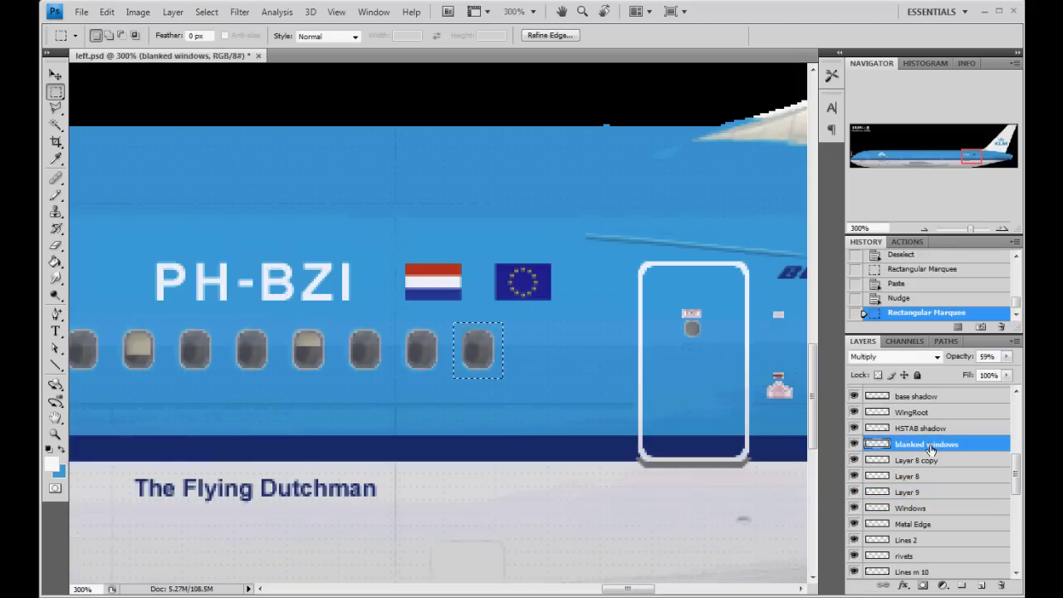
key("Delete")
key("ctrl+d")
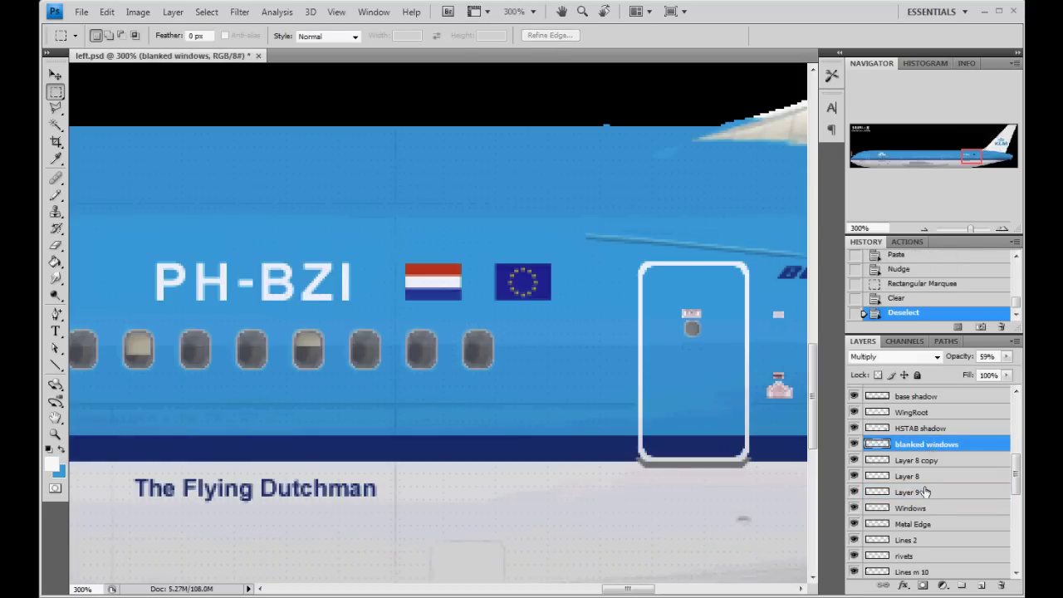
left_click(937, 509)
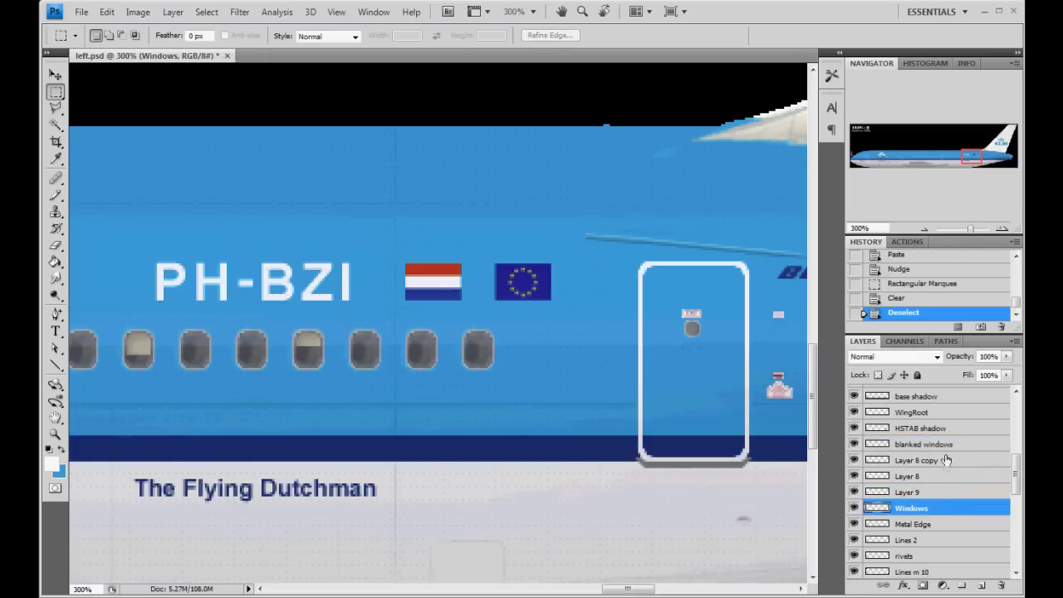
Step: Select Layer 8 copy through Windows and merge them into one layer
left_click(941, 476)
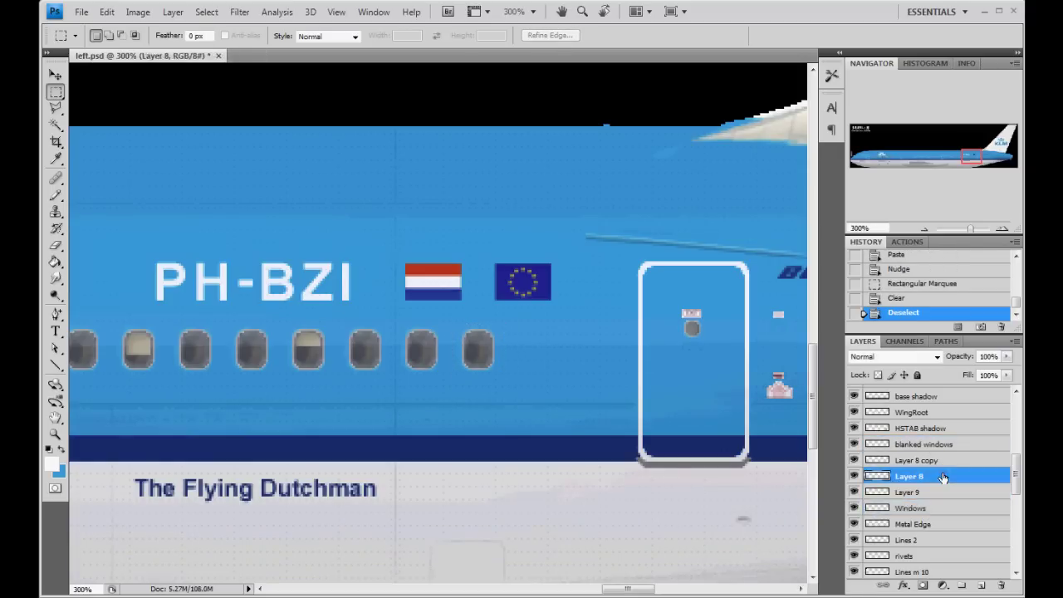
left_click(945, 462)
left_click(943, 493)
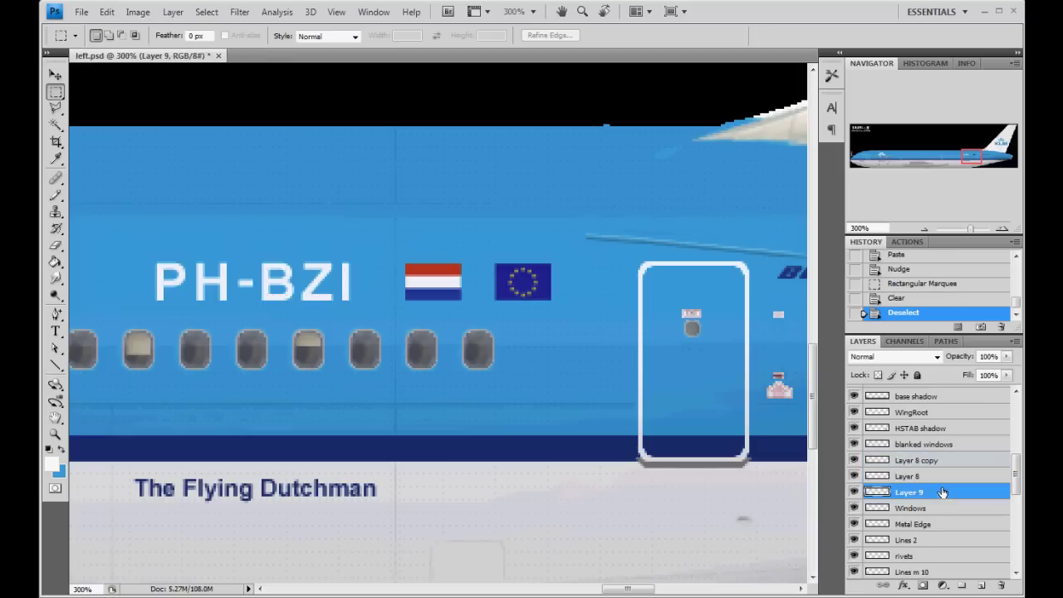
left_click(941, 508)
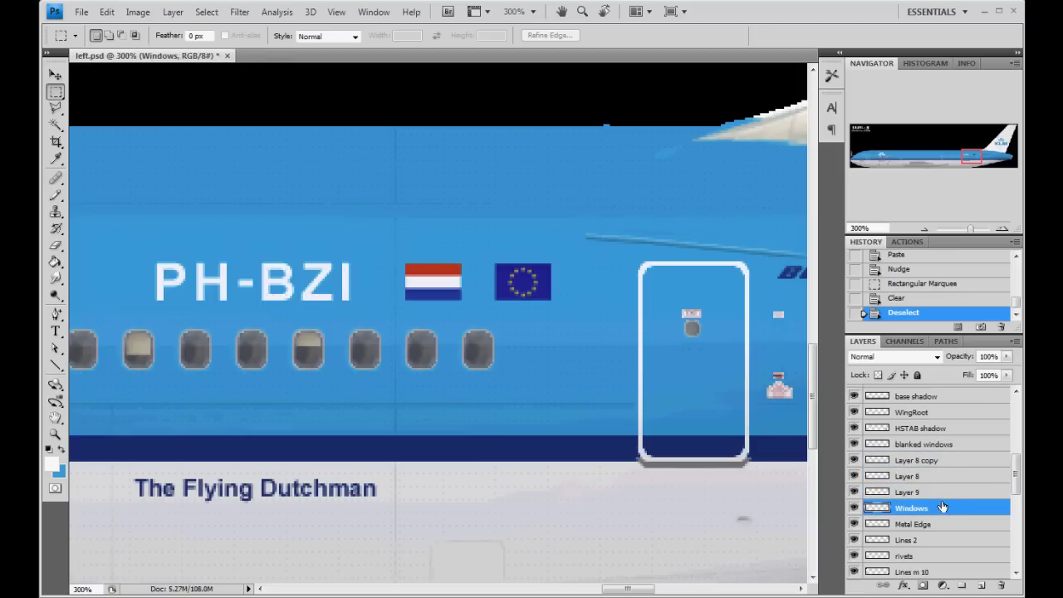
left_click(944, 462, "shift")
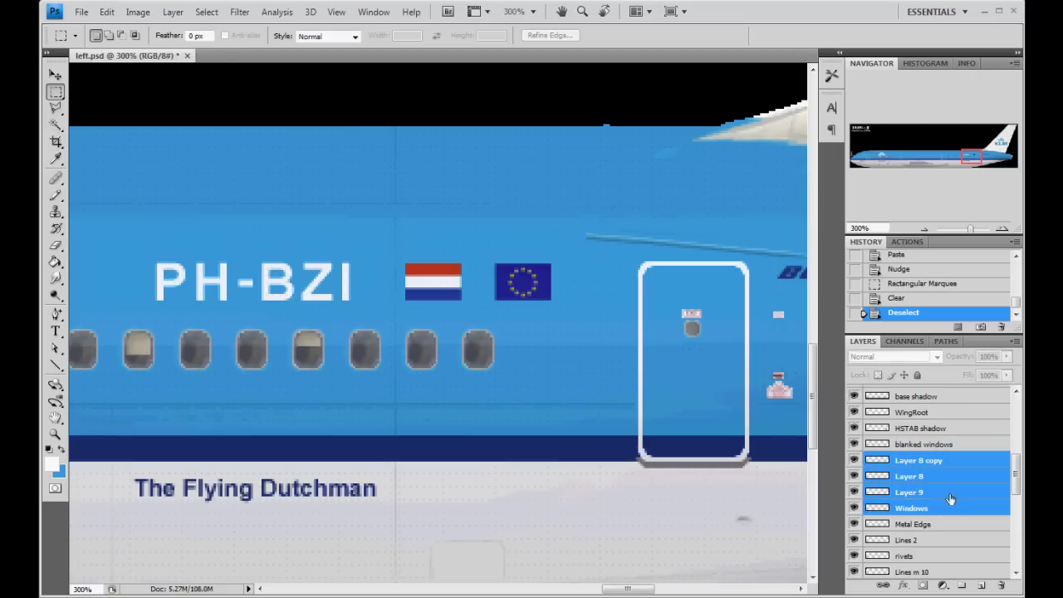
left_click(949, 508)
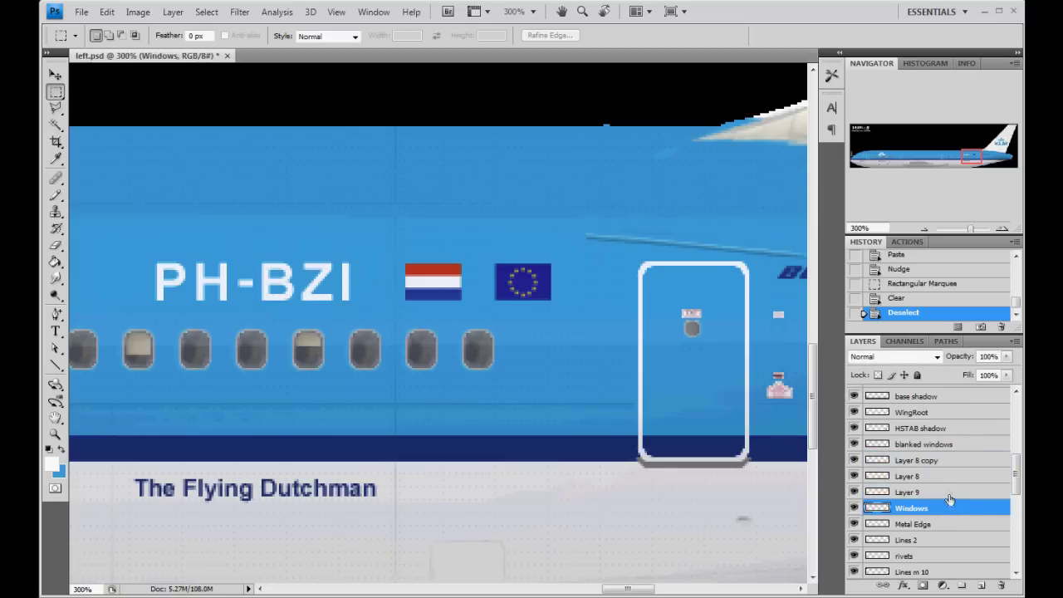
left_click(949, 492, "shift")
left_click(952, 462, "shift")
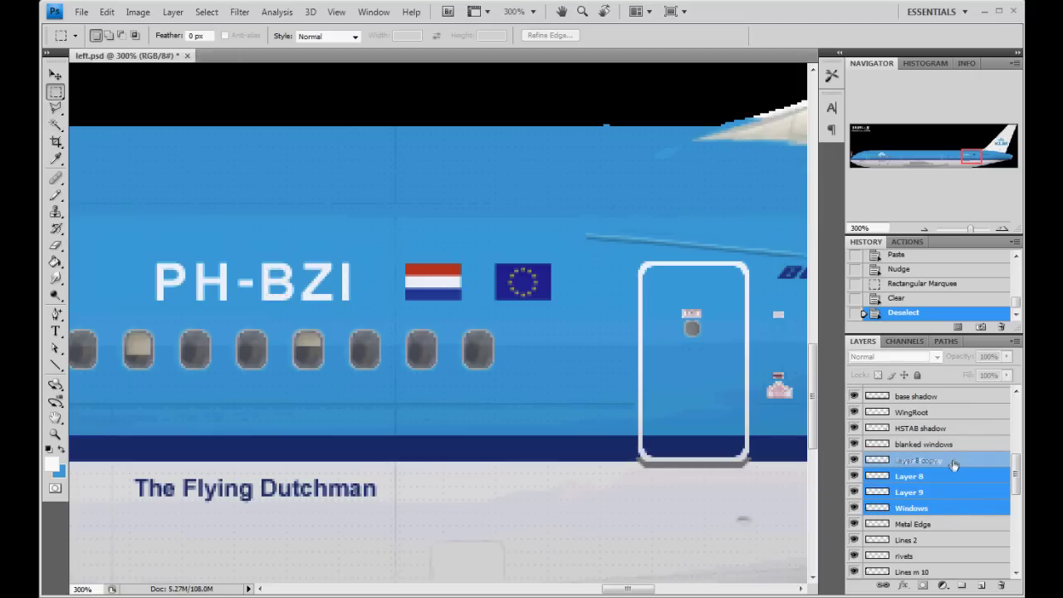
right_click(949, 510)
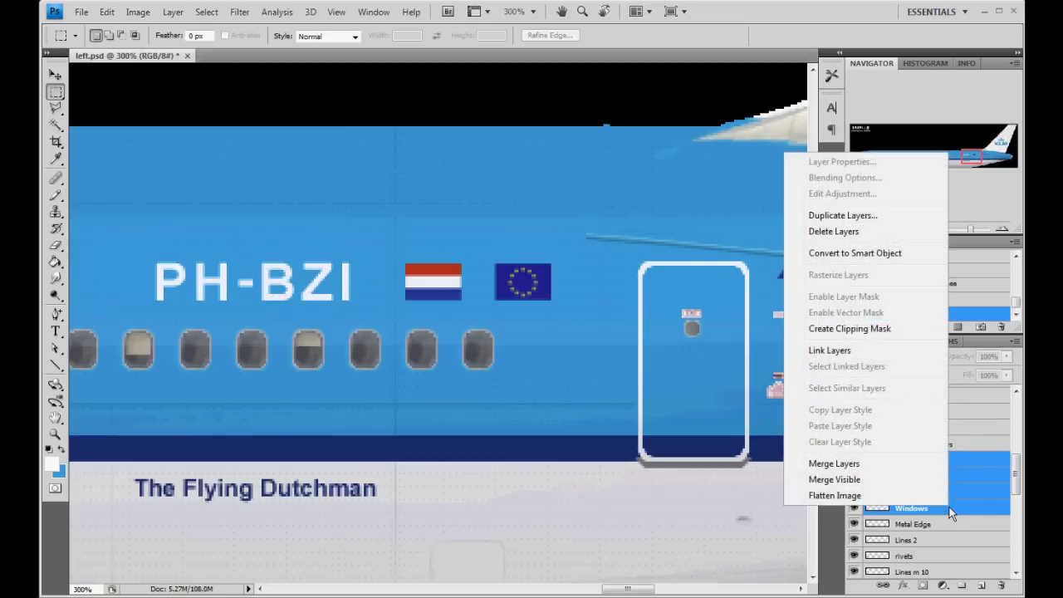
left_click(838, 463)
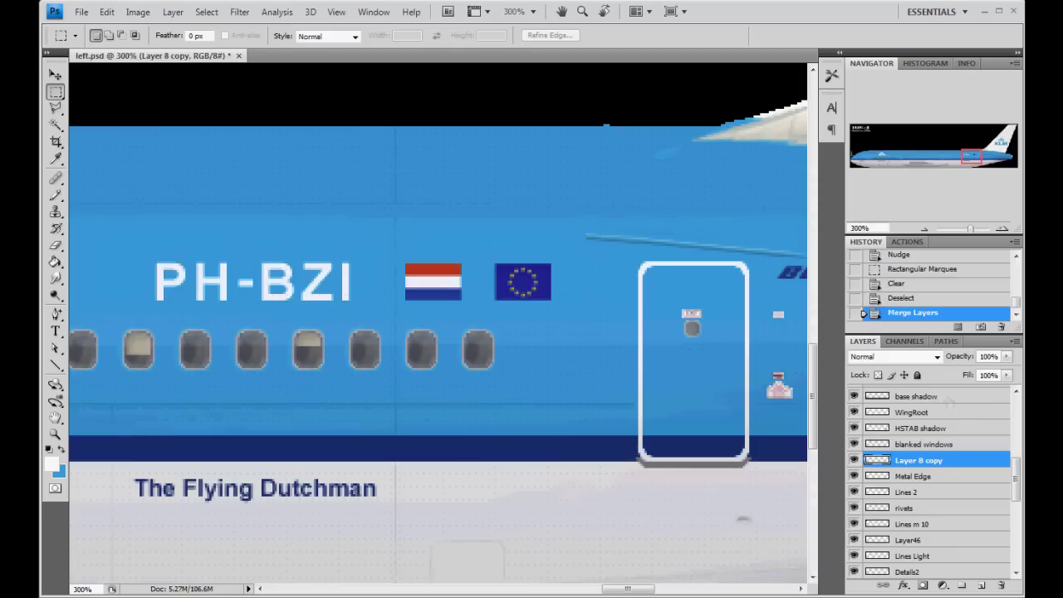
Step: Rename the merged layer to 'windows' in Layer Properties
right_click(949, 460)
left_click(864, 112)
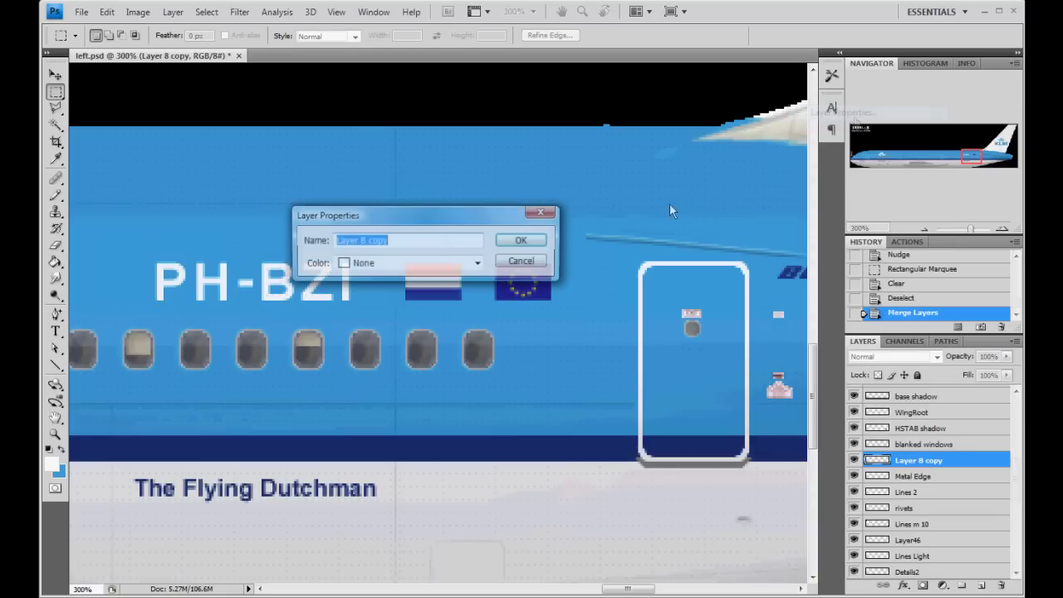
type("win")
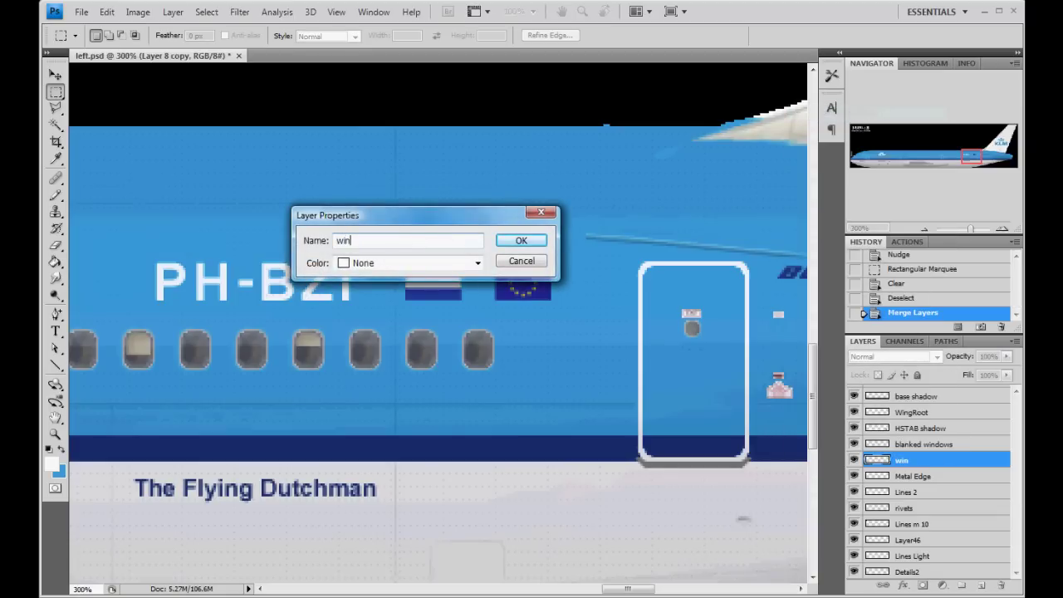
type("dows")
key("Return")
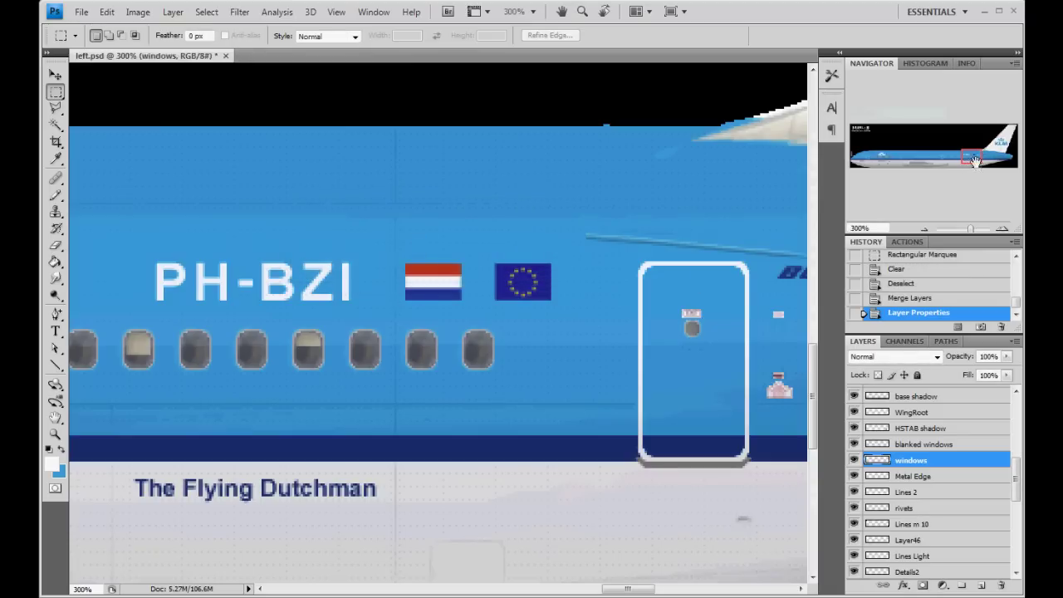
Step: Pan along the fuselage and zoom out to 100% to inspect the window row toward the tail
mouse_move(977, 155)
left_mouse_down()
mouse_move(988, 155)
mouse_move(976, 156)
left_mouse_up()
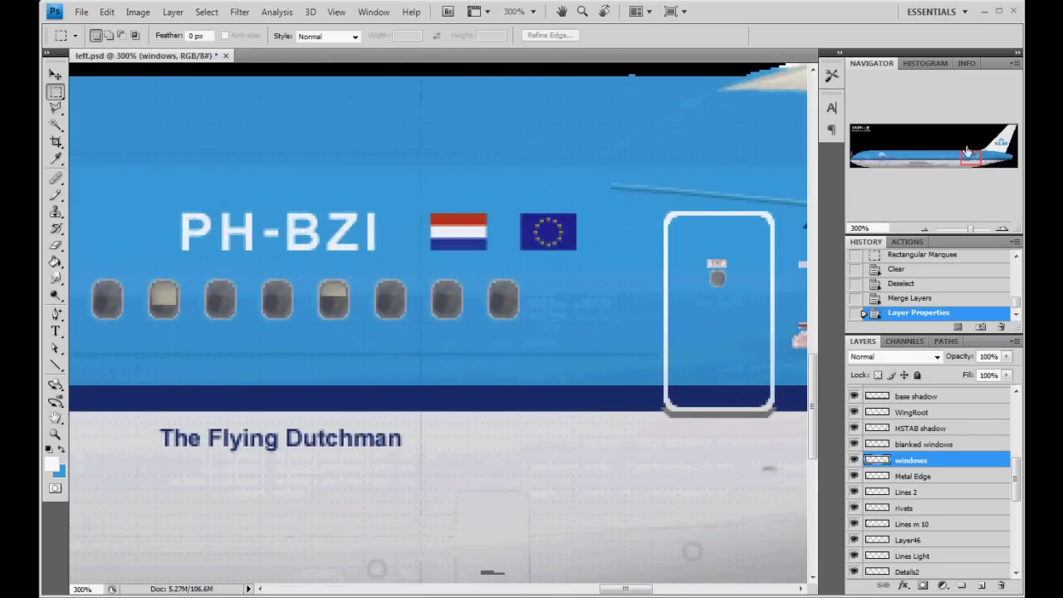
left_click_drag(972, 160, 882, 168)
left_click(925, 228)
left_click(926, 229)
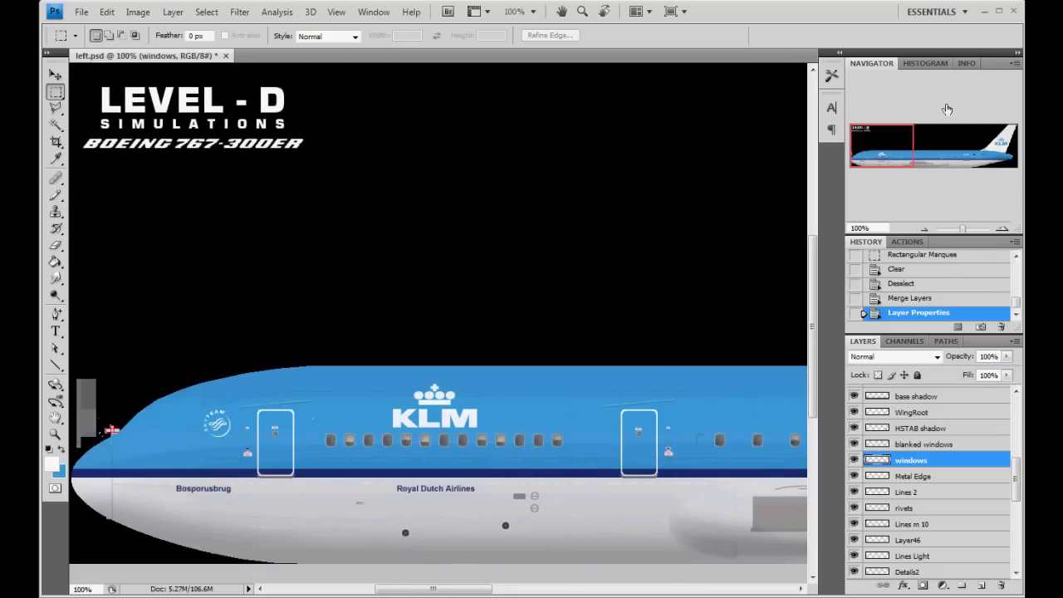
left_click_drag(891, 150, 980, 151)
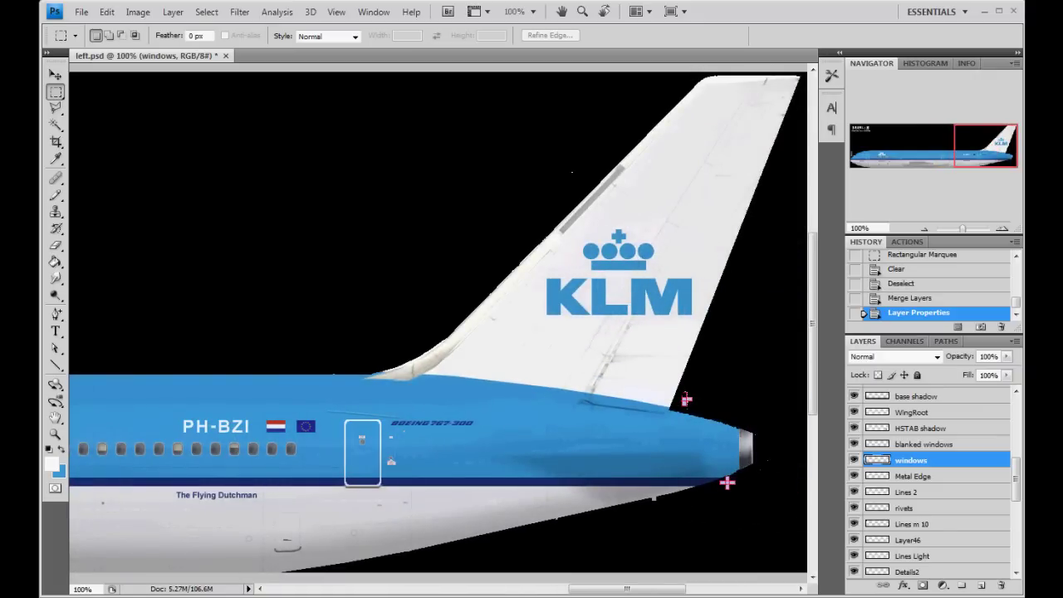
left_click(55, 75)
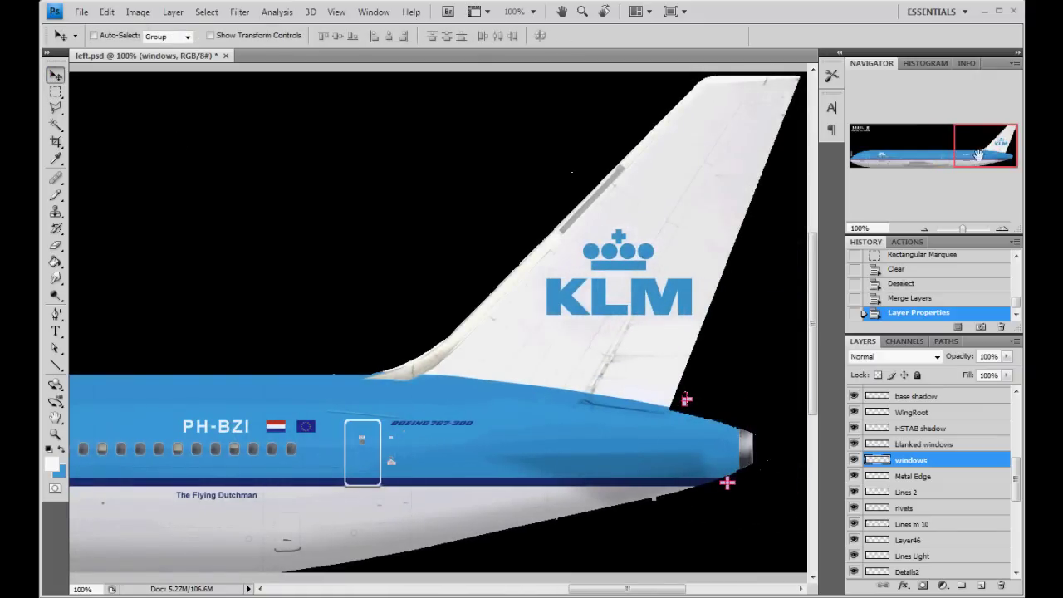
mouse_move(981, 155)
left_mouse_down()
mouse_move(870, 162)
mouse_move(996, 162)
left_mouse_up()
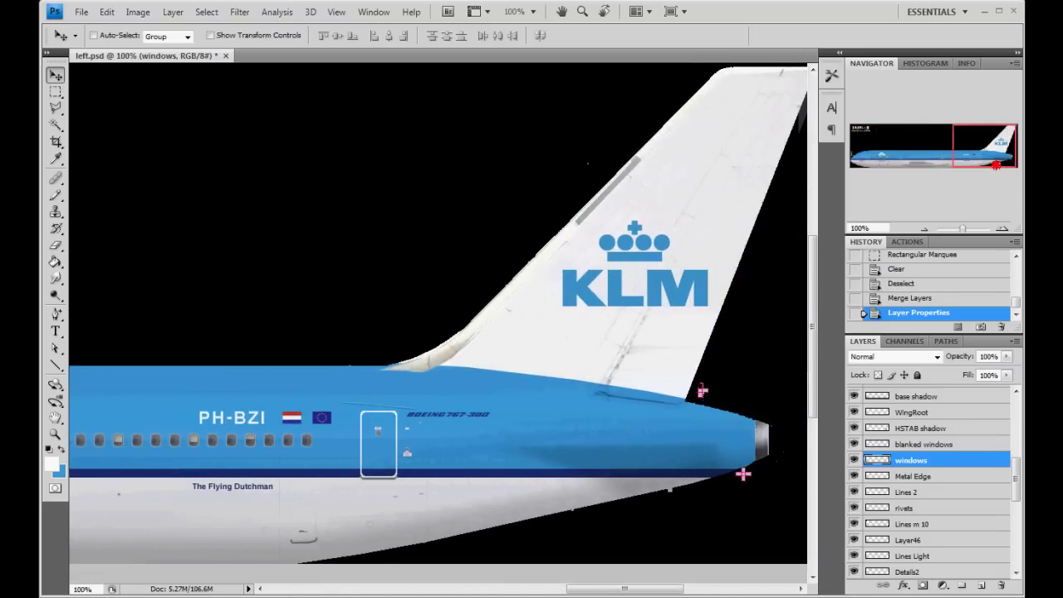